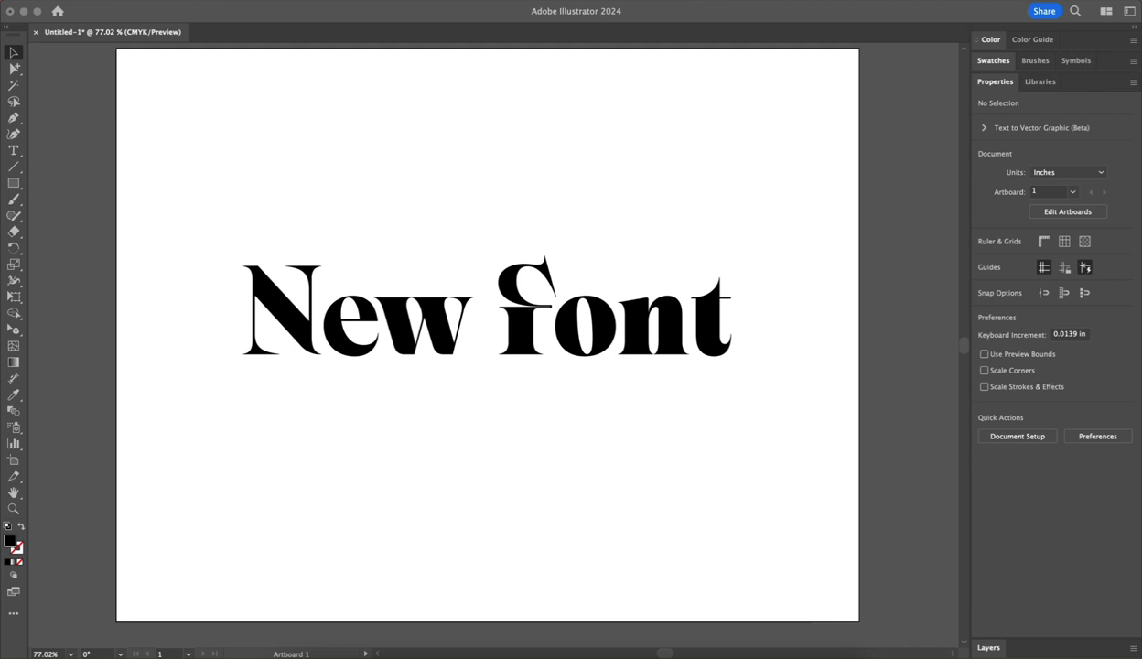
Put a Type-tool caret in 'font' and open the font list with classification filters
click(16, 154)
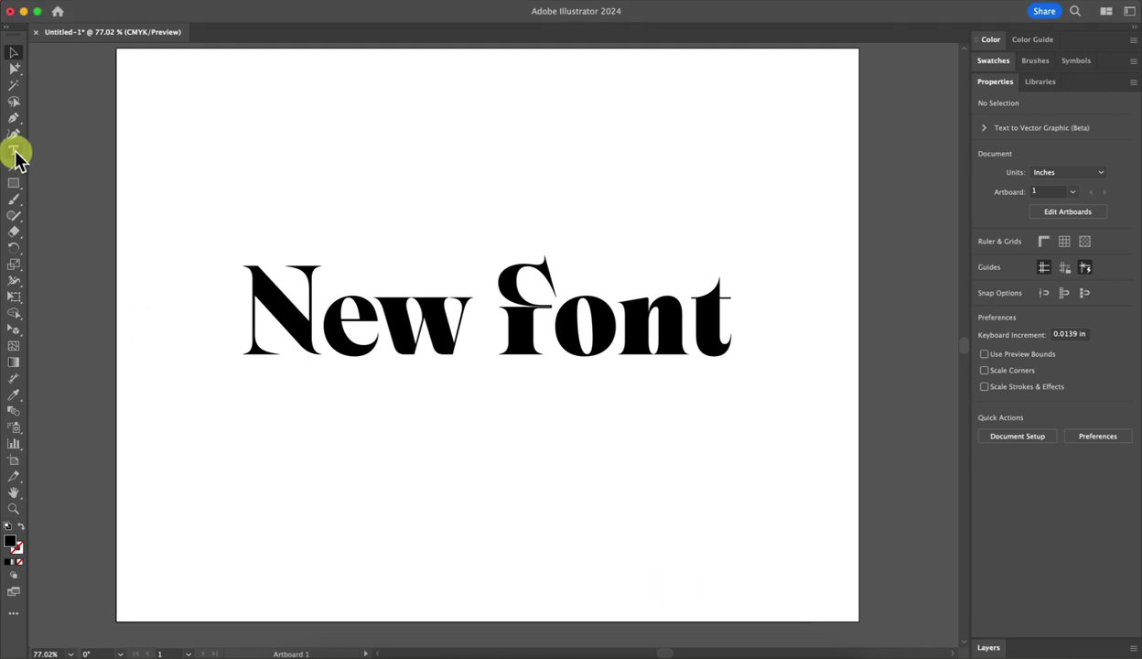
click(17, 154)
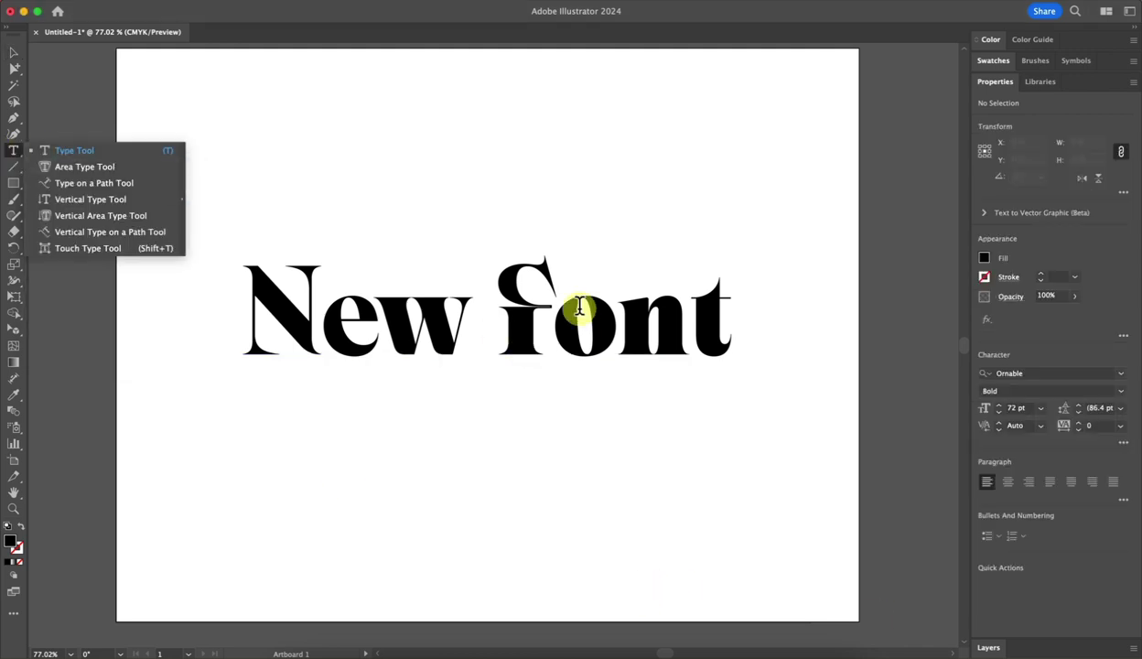
click(545, 325)
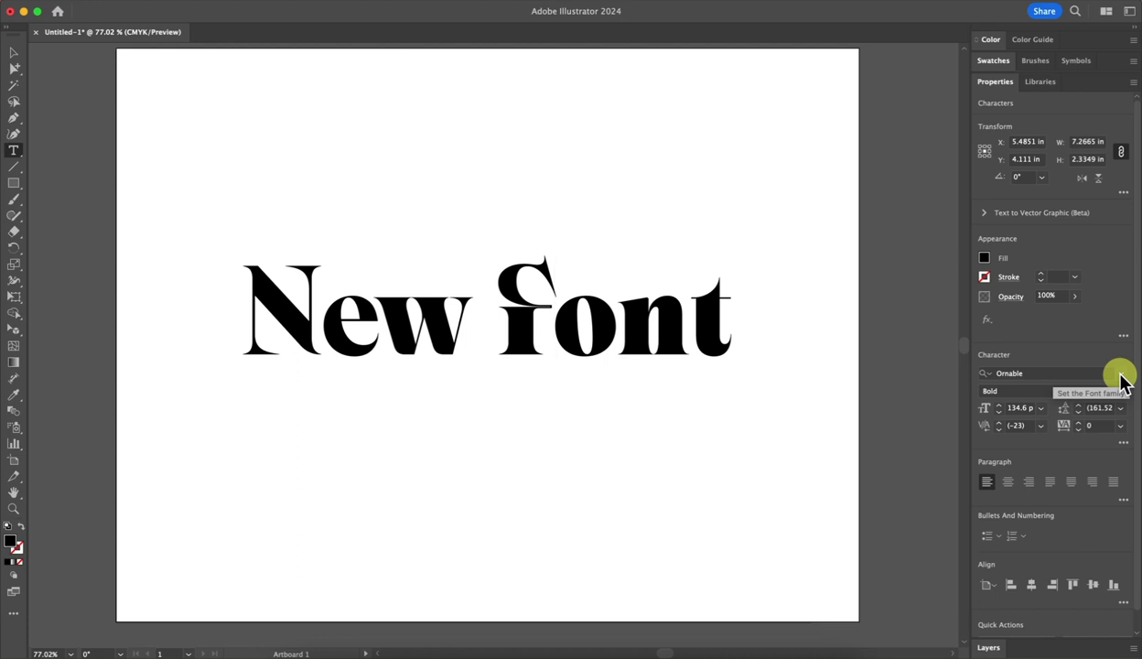
click(1122, 381)
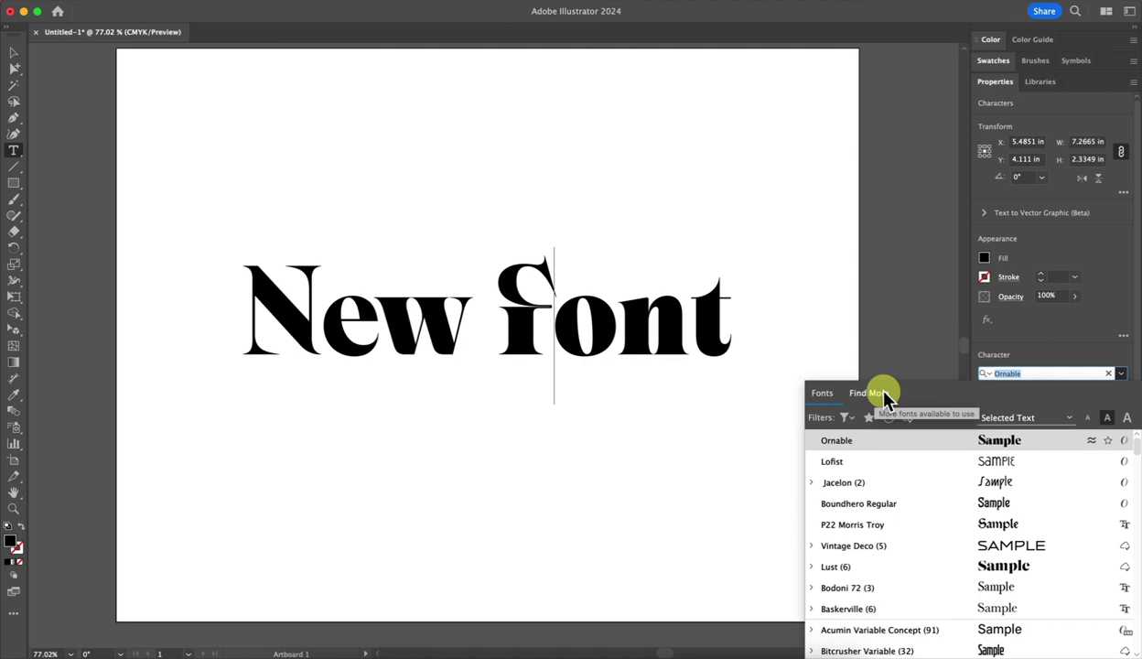
click(844, 420)
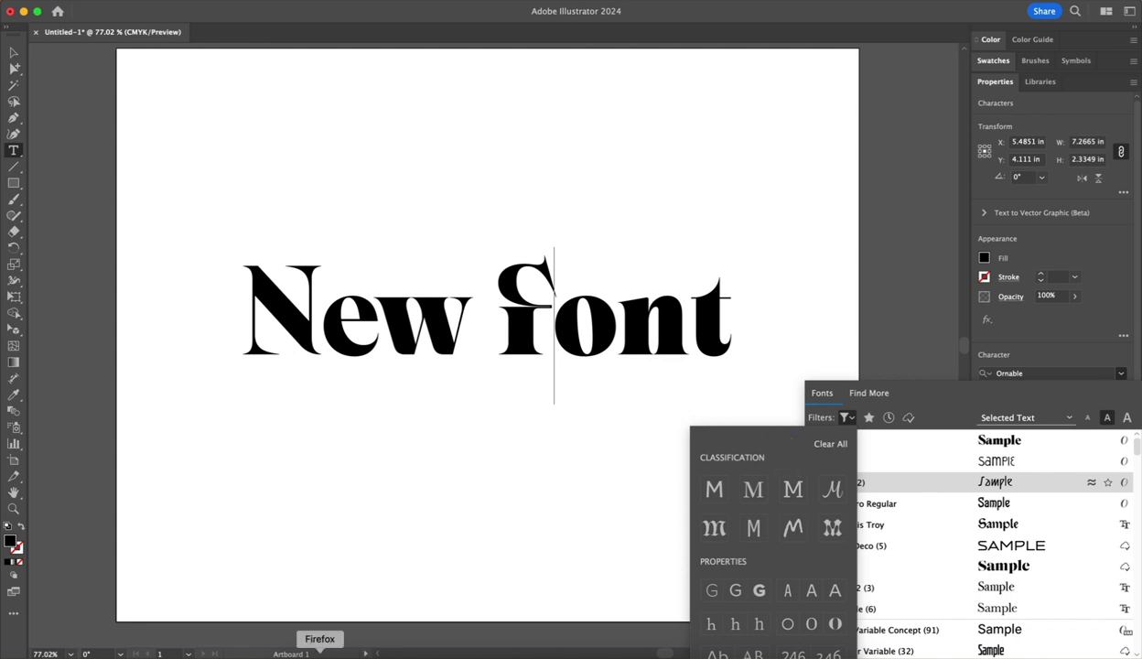
Search Adobe Fonts in Firefox for 'arts and crafts'
click(319, 653)
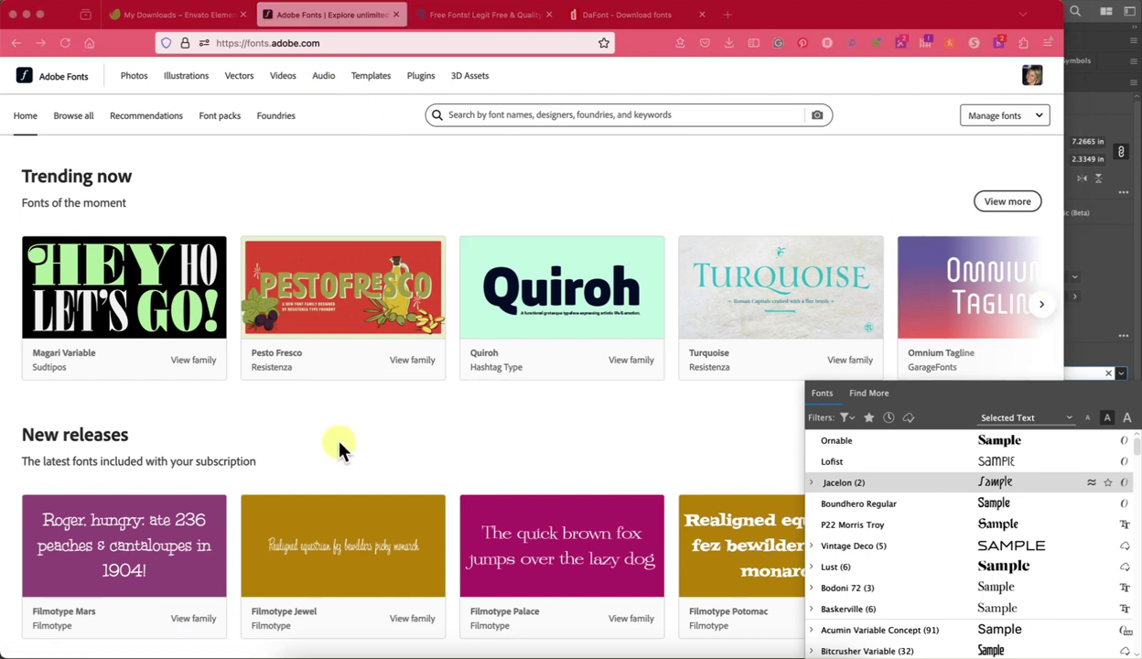
key(super+Tab)
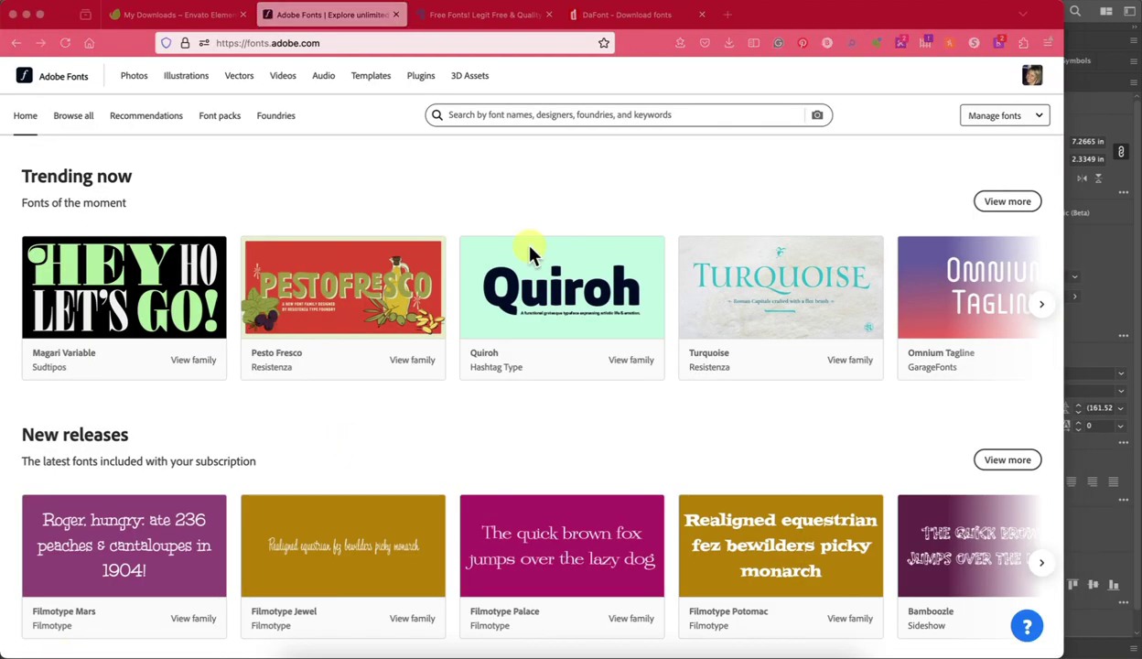
click(531, 112)
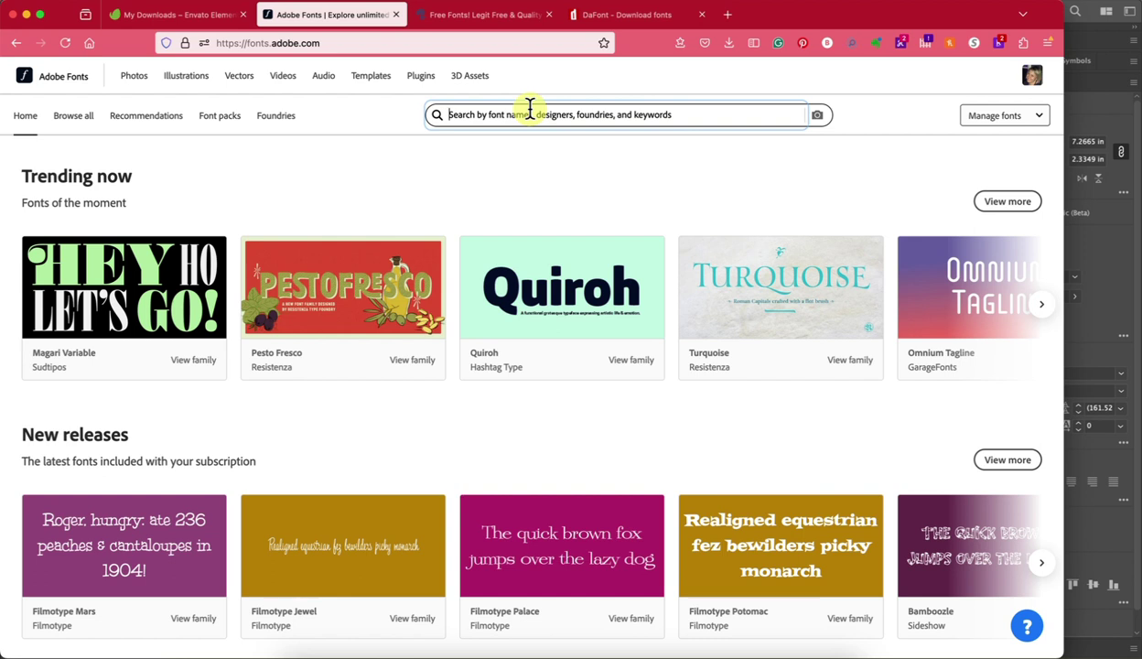
text(arts and)
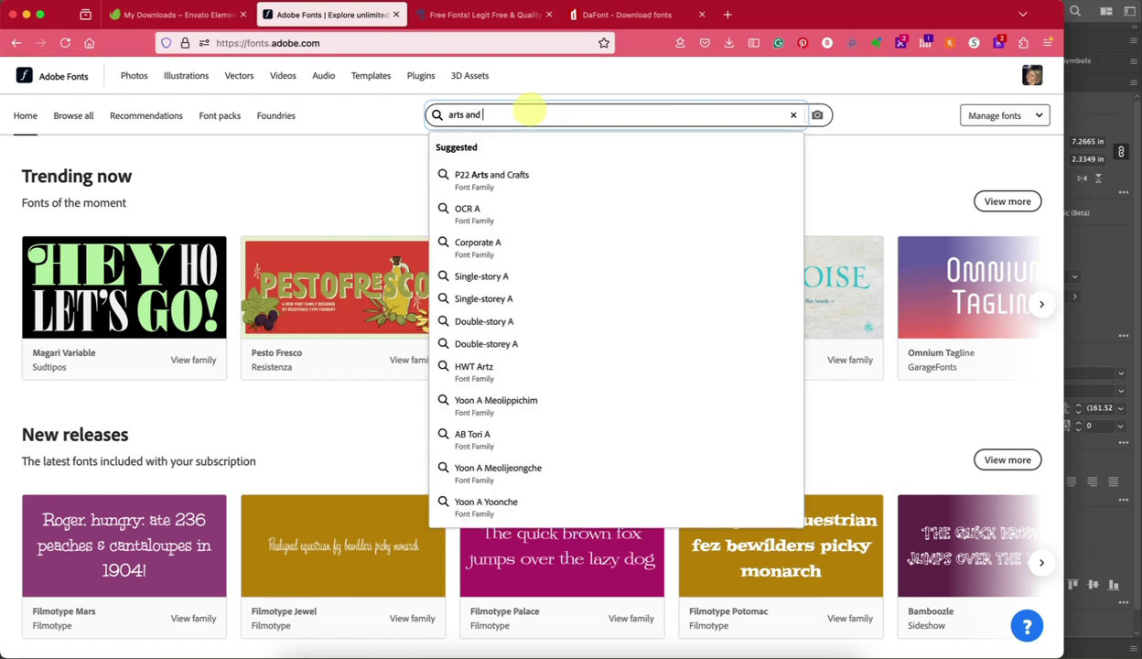
text( craf)
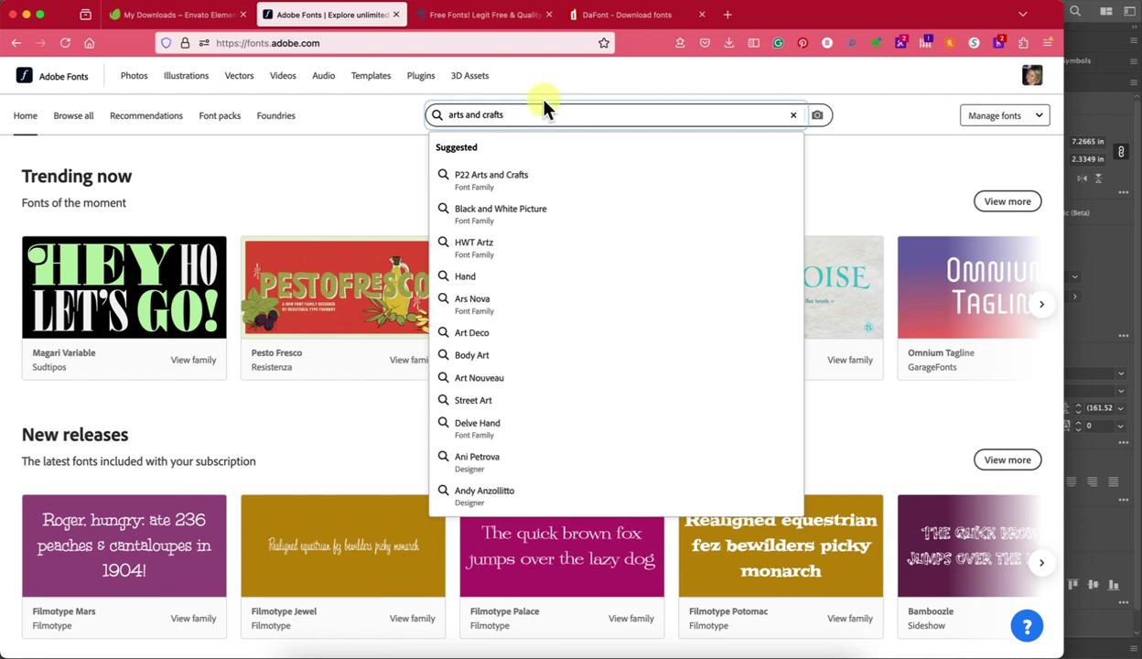
text(ts)
key(Return)
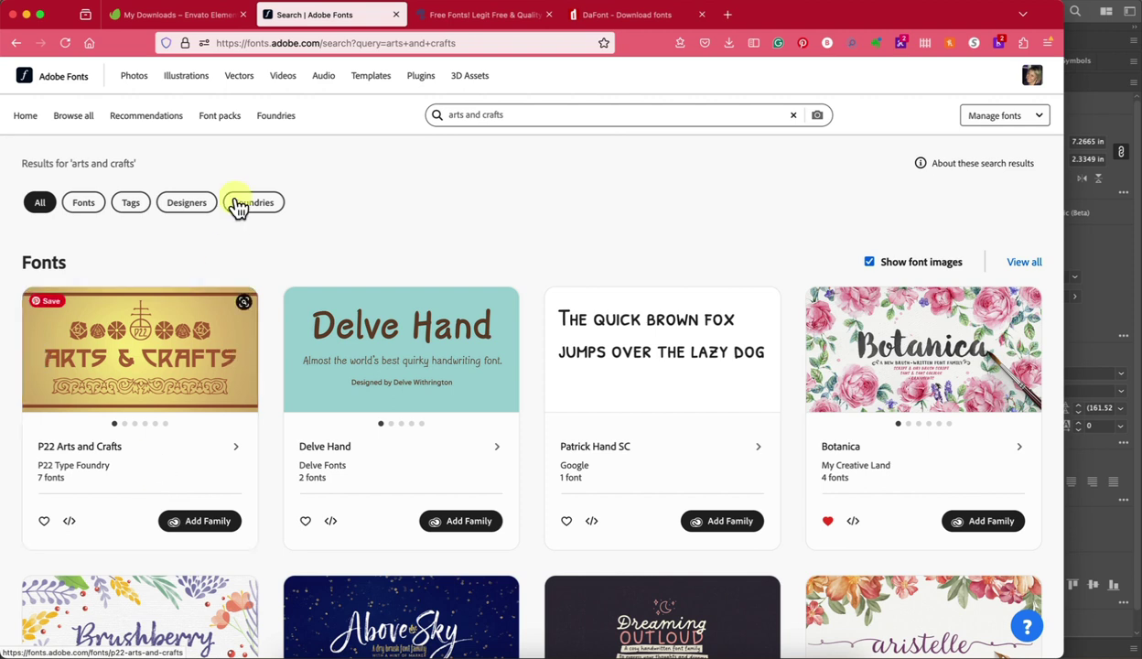
Search Adobe Fonts for 'vintage' and narrow the results to font packs
click(225, 119)
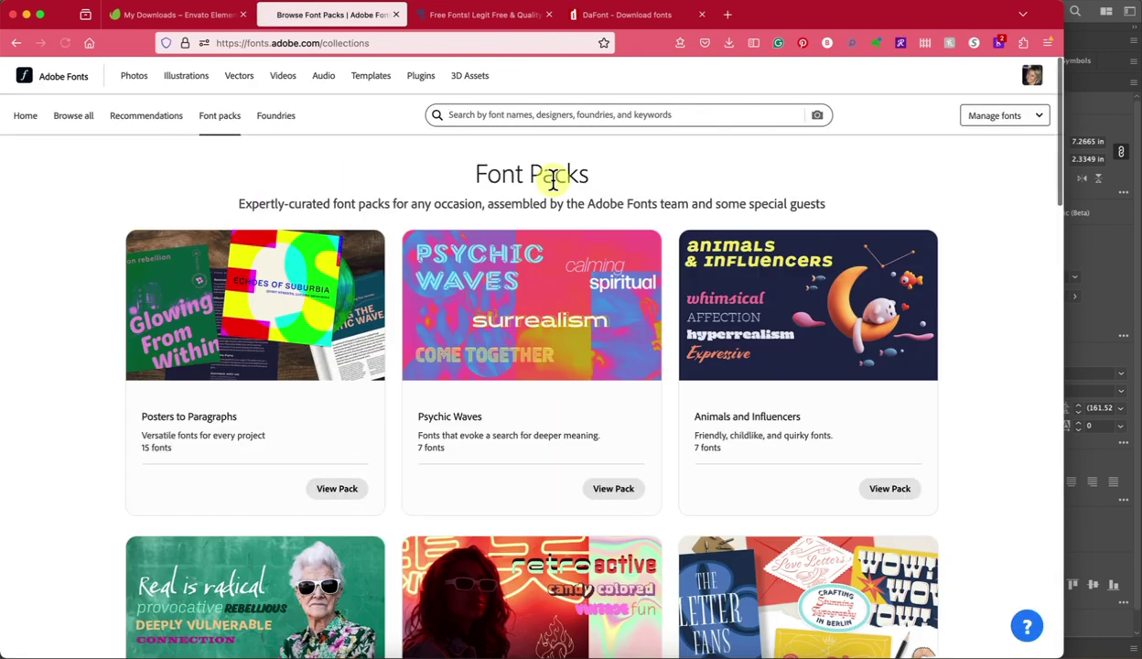
click(556, 117)
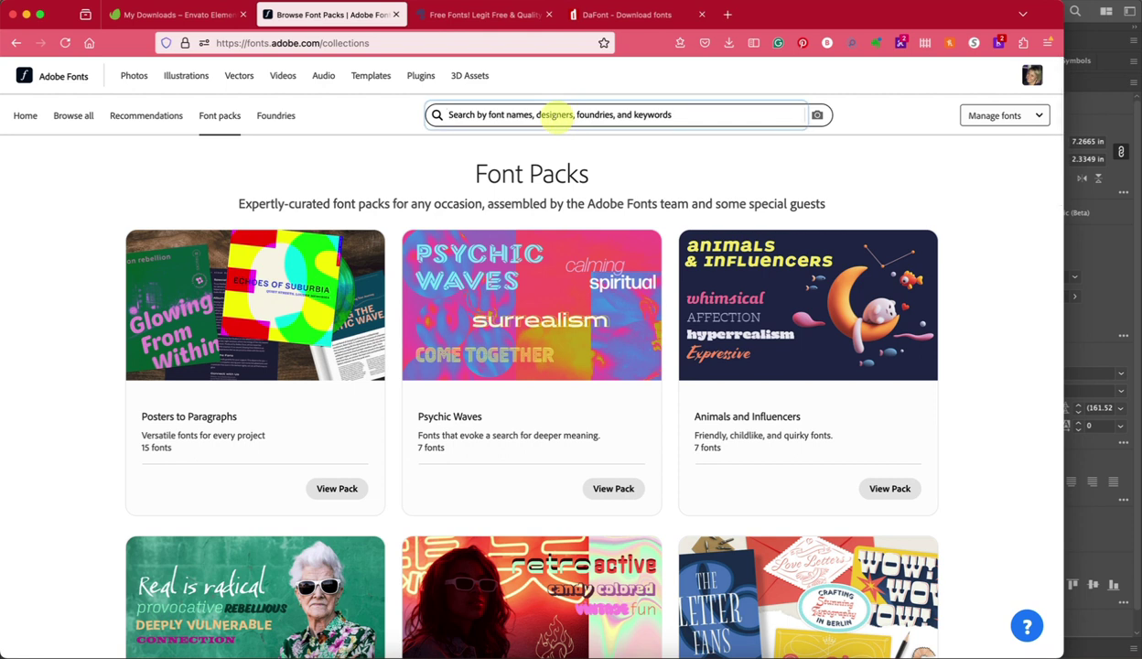
text(vintage)
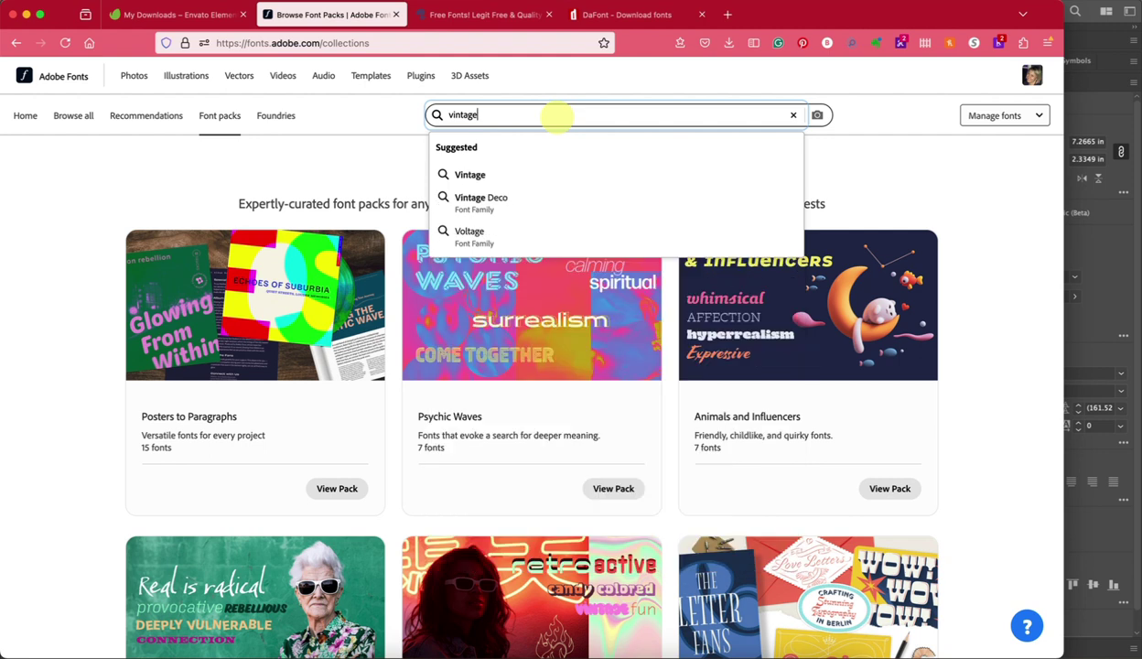
key(Return)
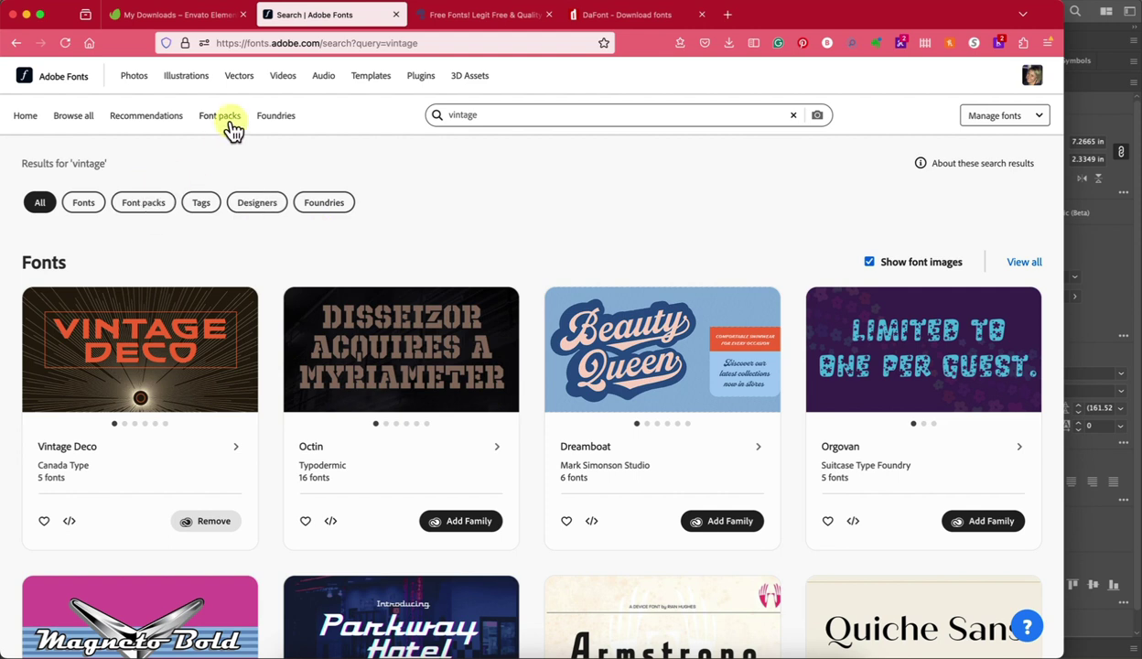
click(144, 209)
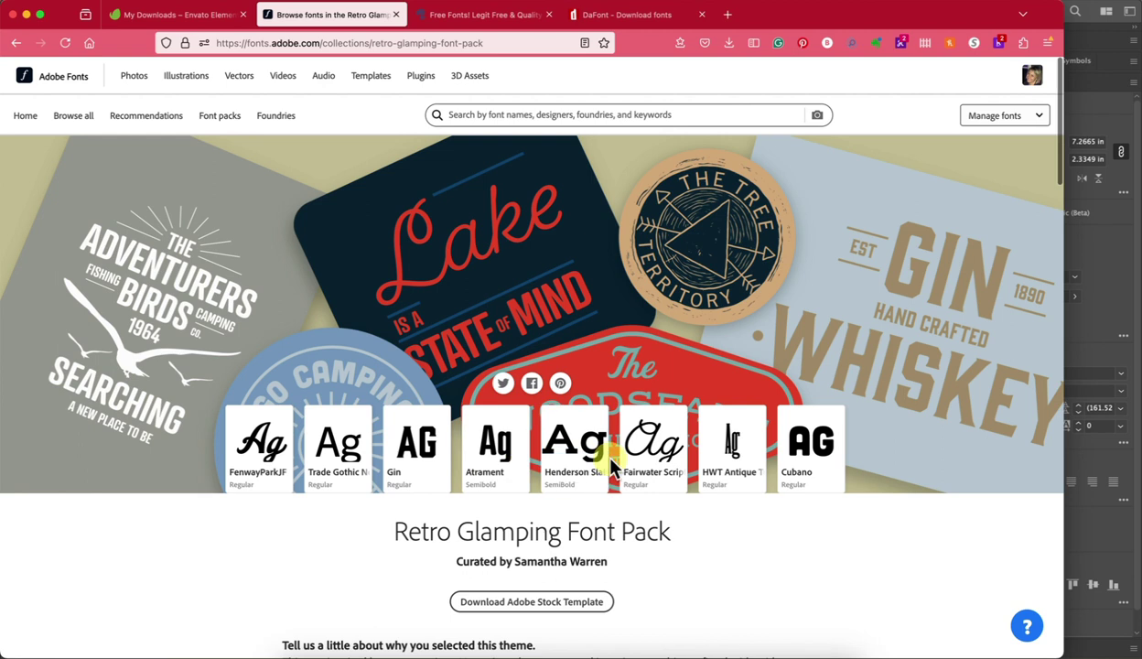
Scroll through the Retro Glamping Font Pack's header and description
scroll(831, 572, down, 3)
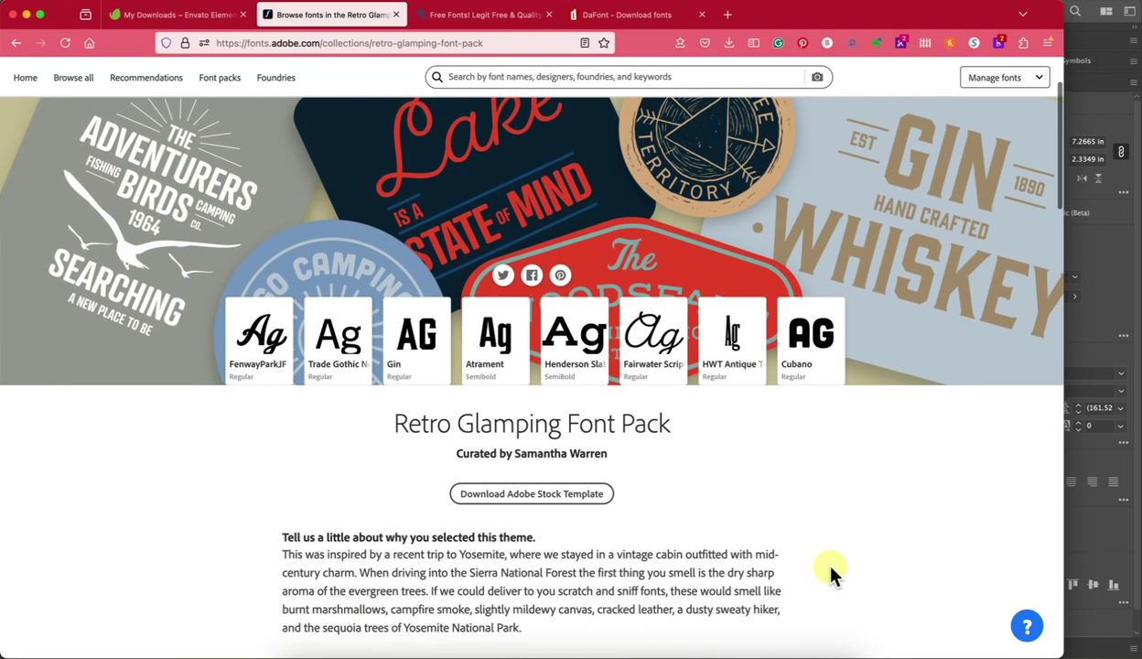
scroll(831, 572, up, 1)
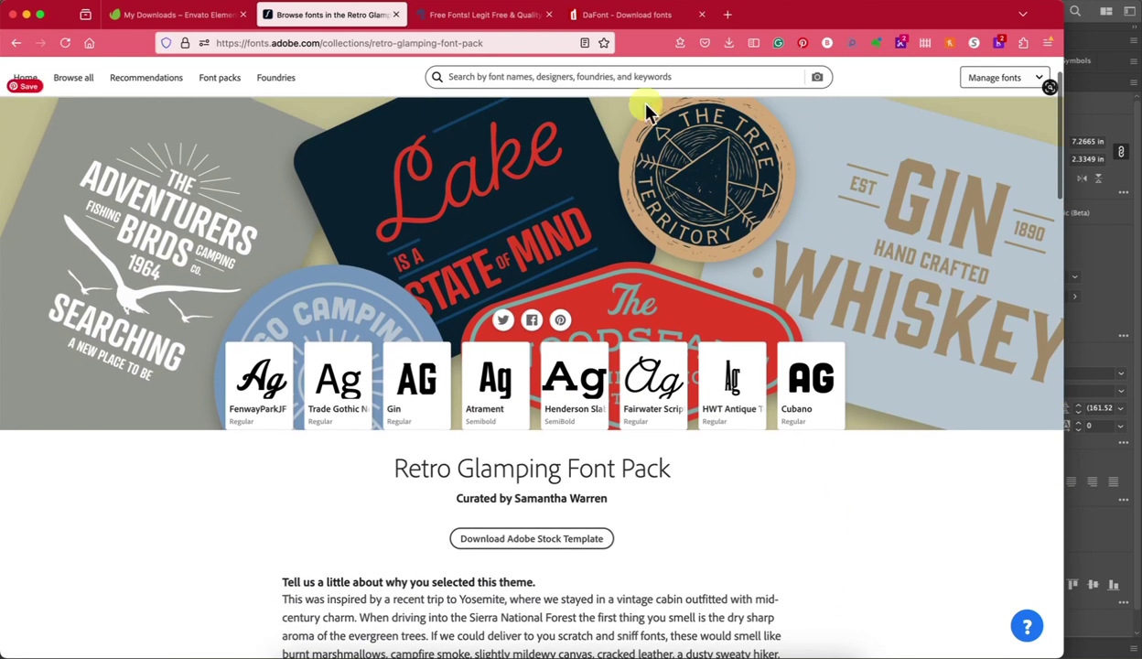
scroll(838, 560, down, 1)
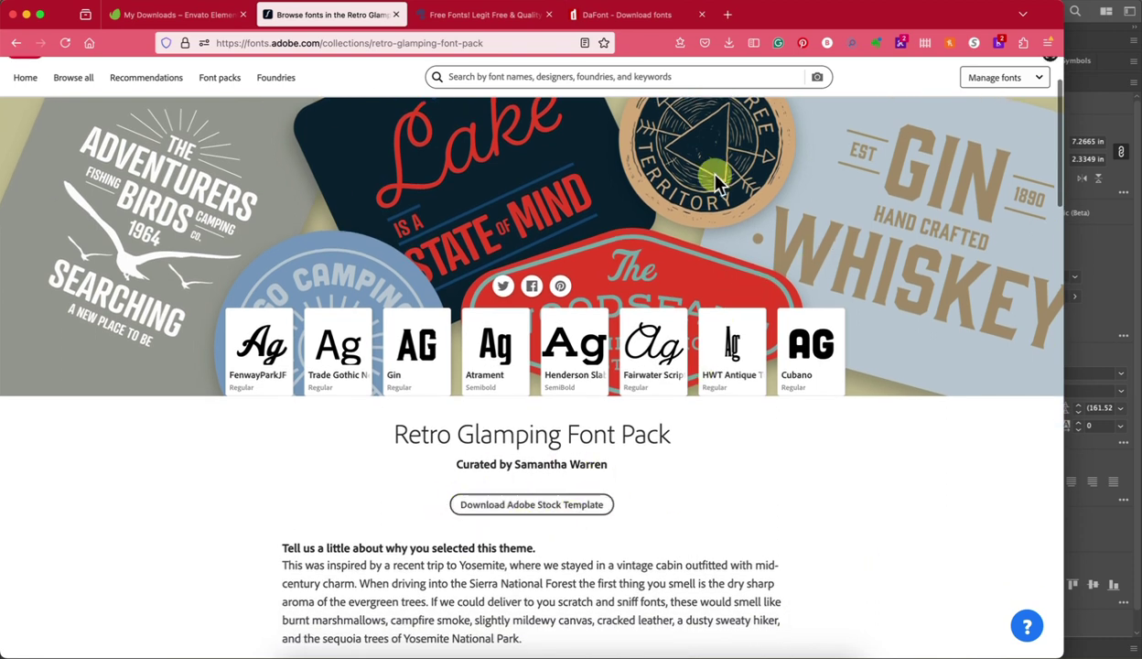
scroll(253, 502, down, 3)
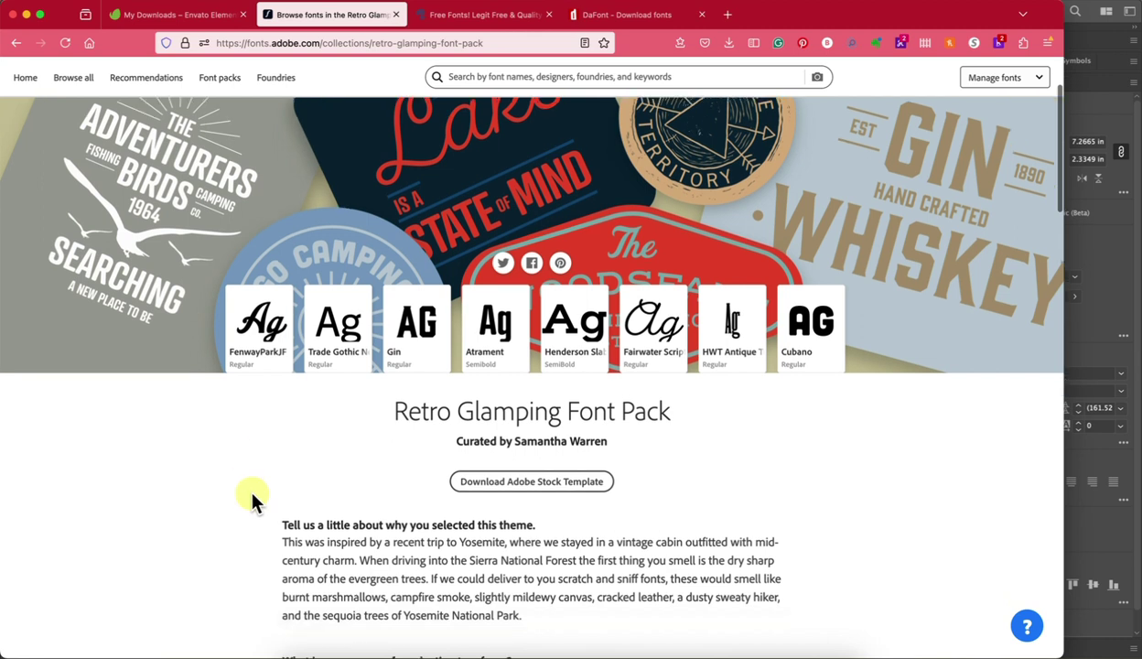
Scroll to the pack's fonts and select the quick-brown-fox sentence in the Sample Text list
scroll(252, 502, down, 15)
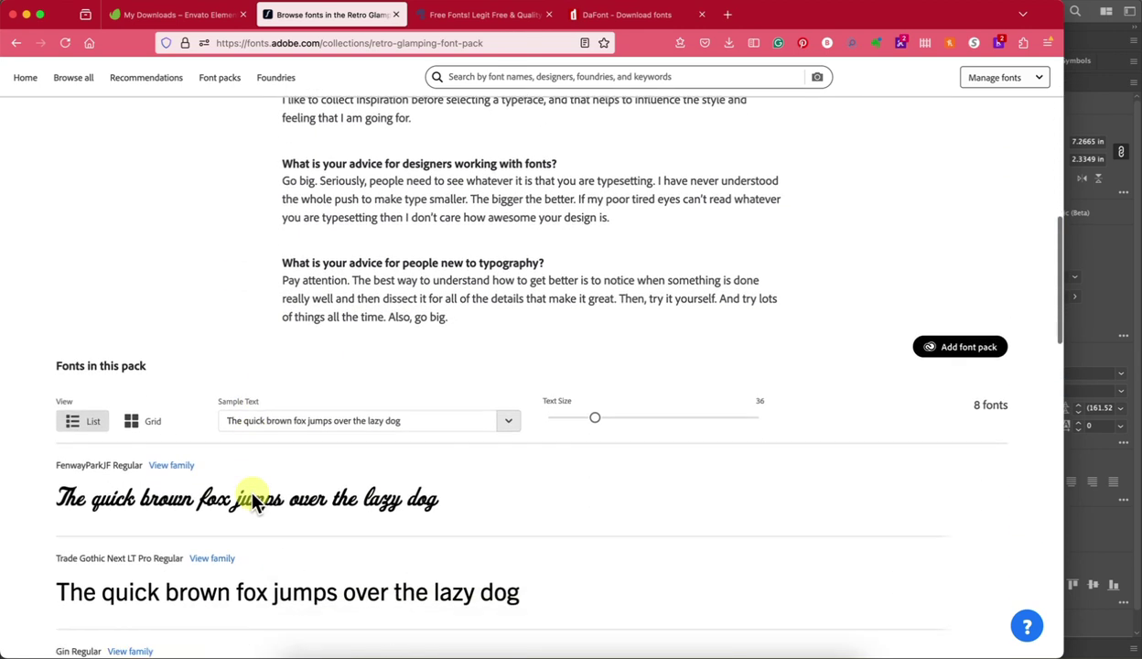
scroll(252, 502, down, 5)
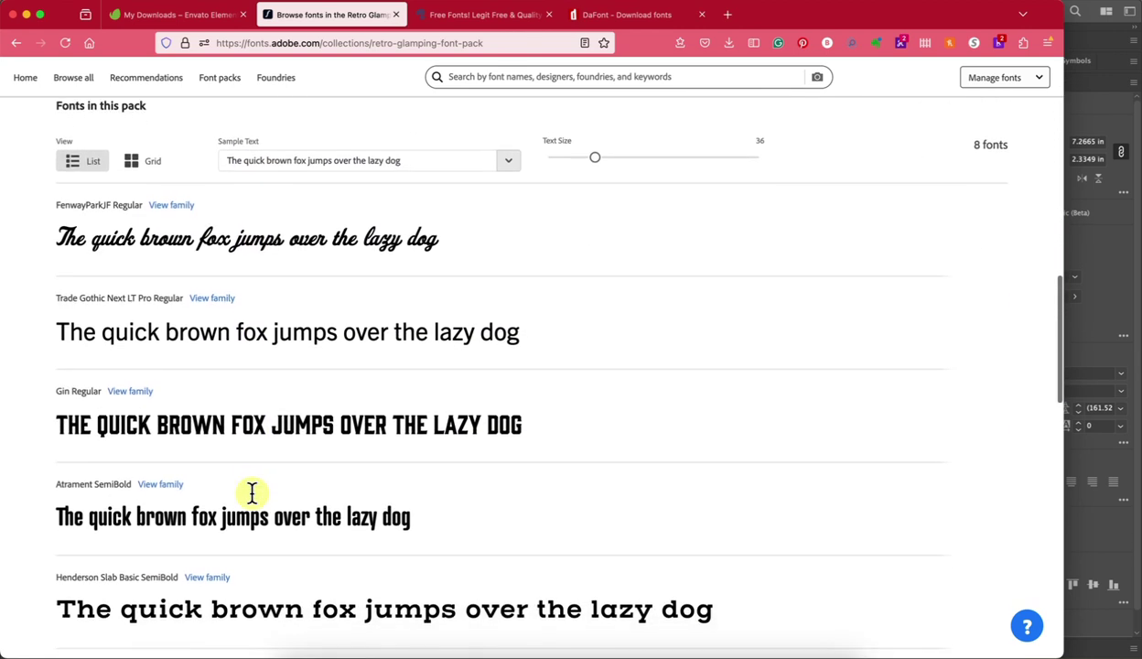
scroll(253, 495, up, 1)
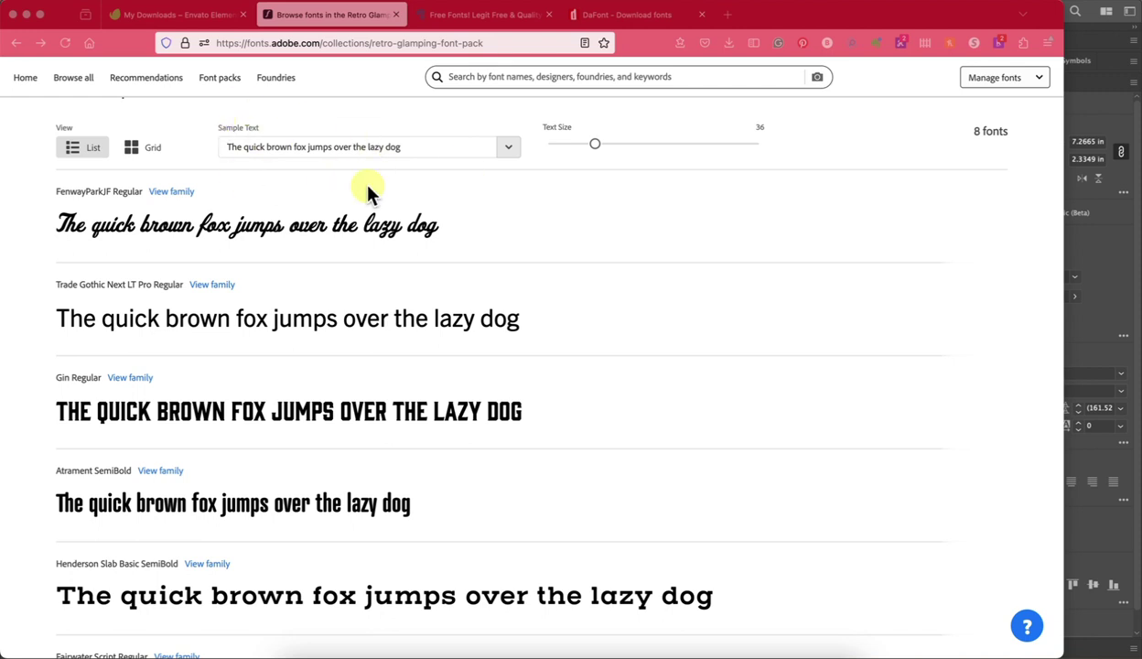
click(508, 150)
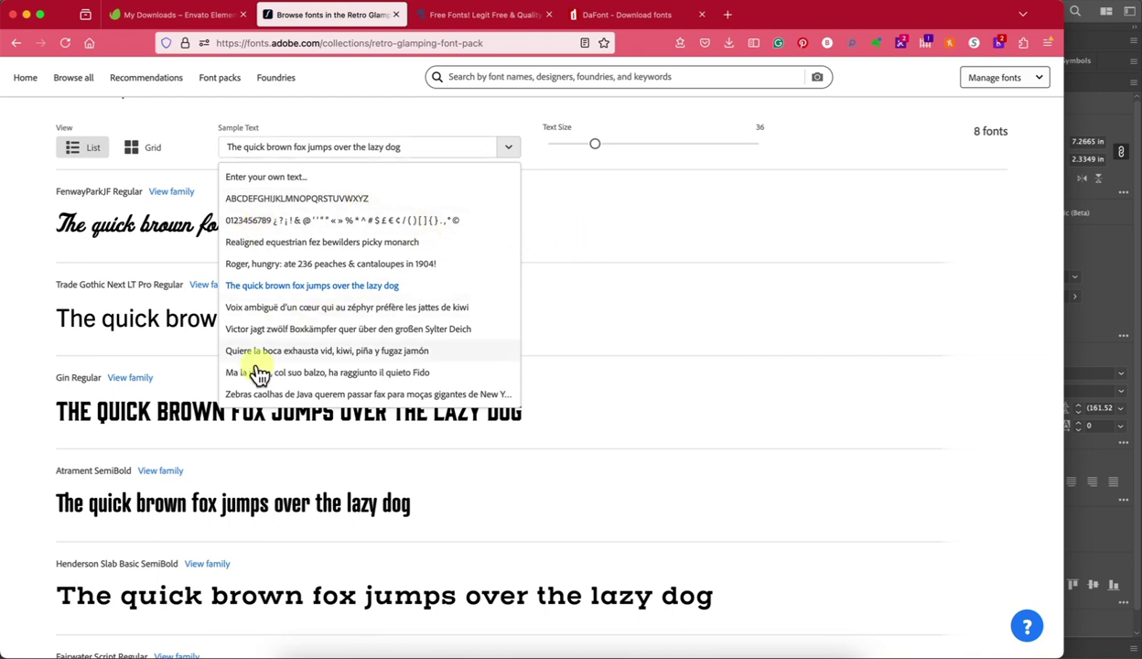
drag(438, 143, 210, 155)
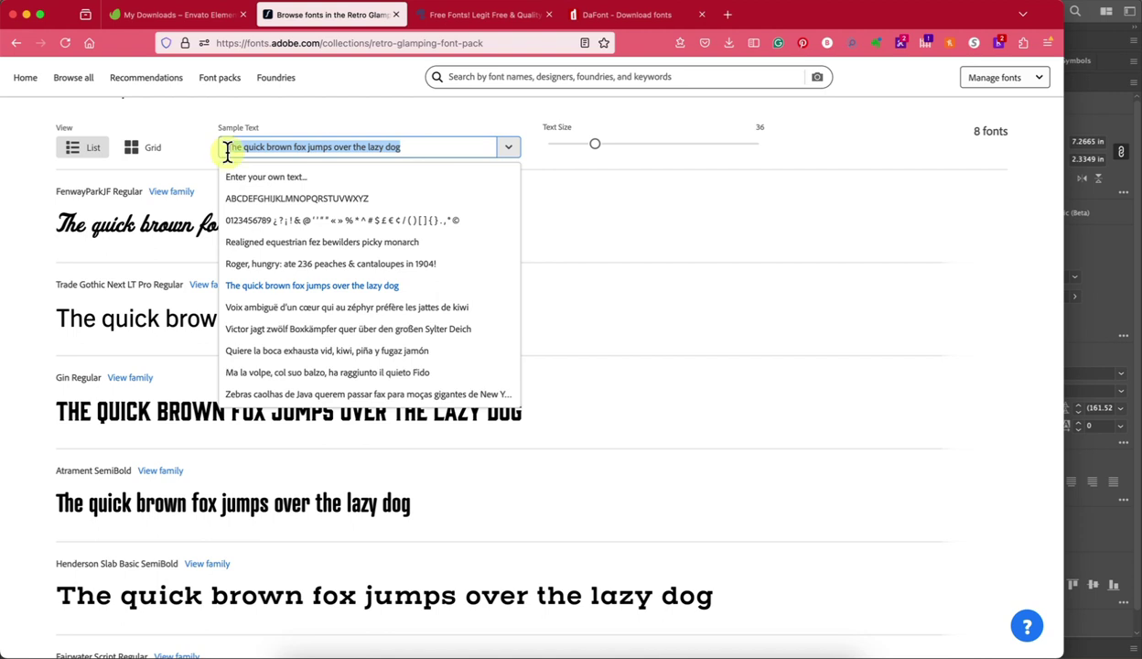
click(549, 245)
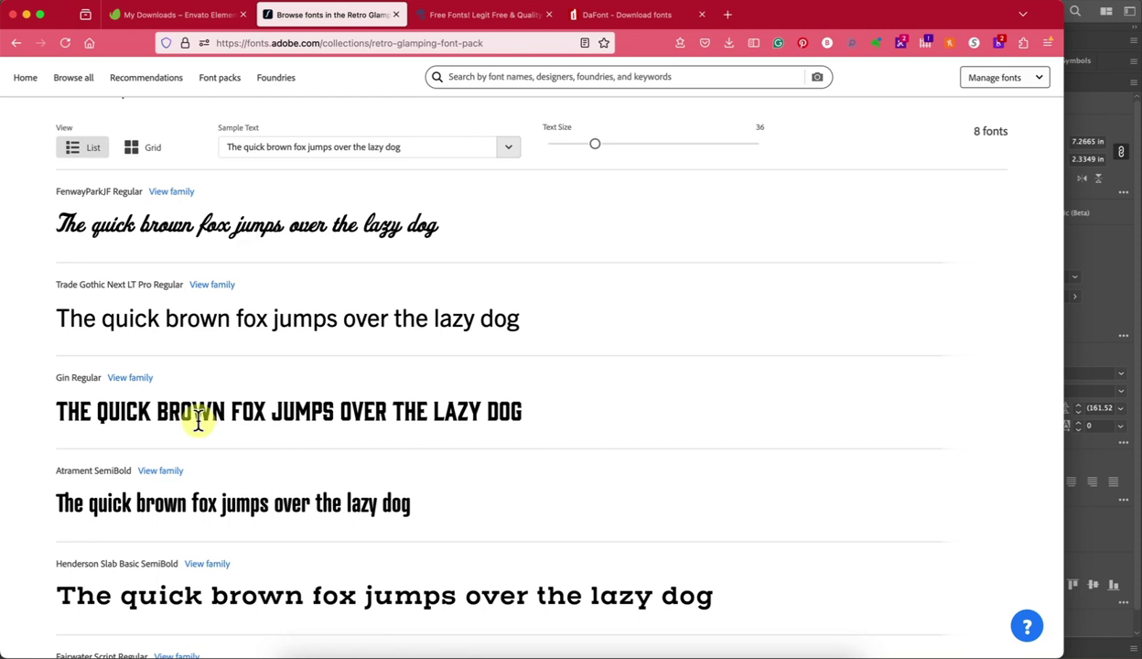
Open the Fort Foundry Gin family page and remove Gin Oblique
click(131, 384)
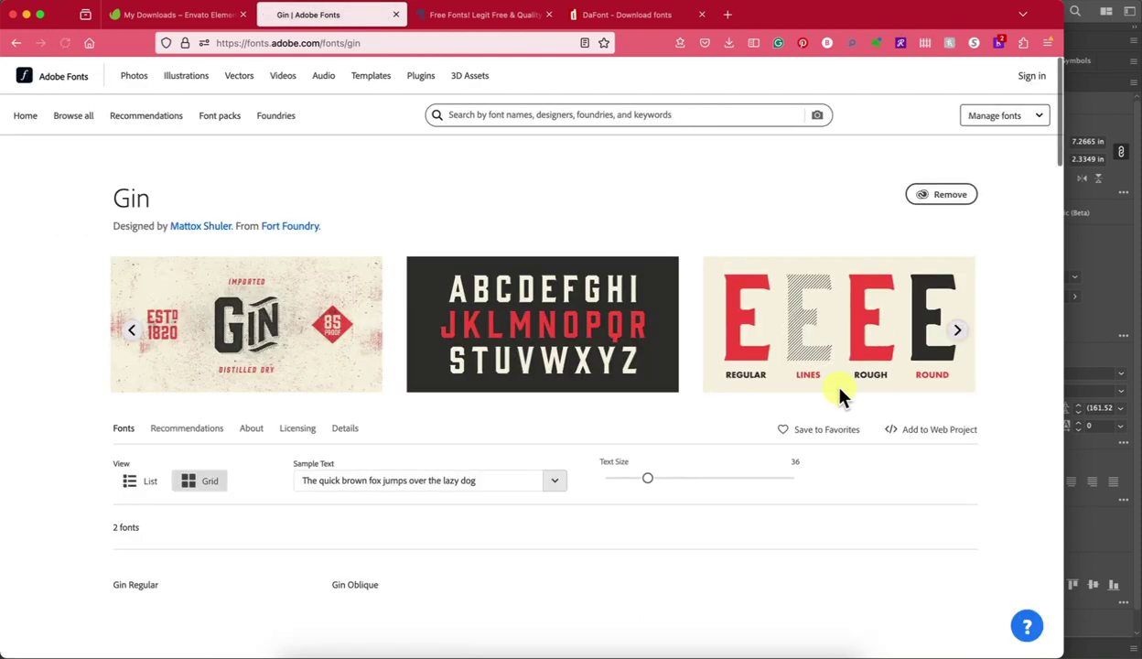
scroll(844, 522, down, 4)
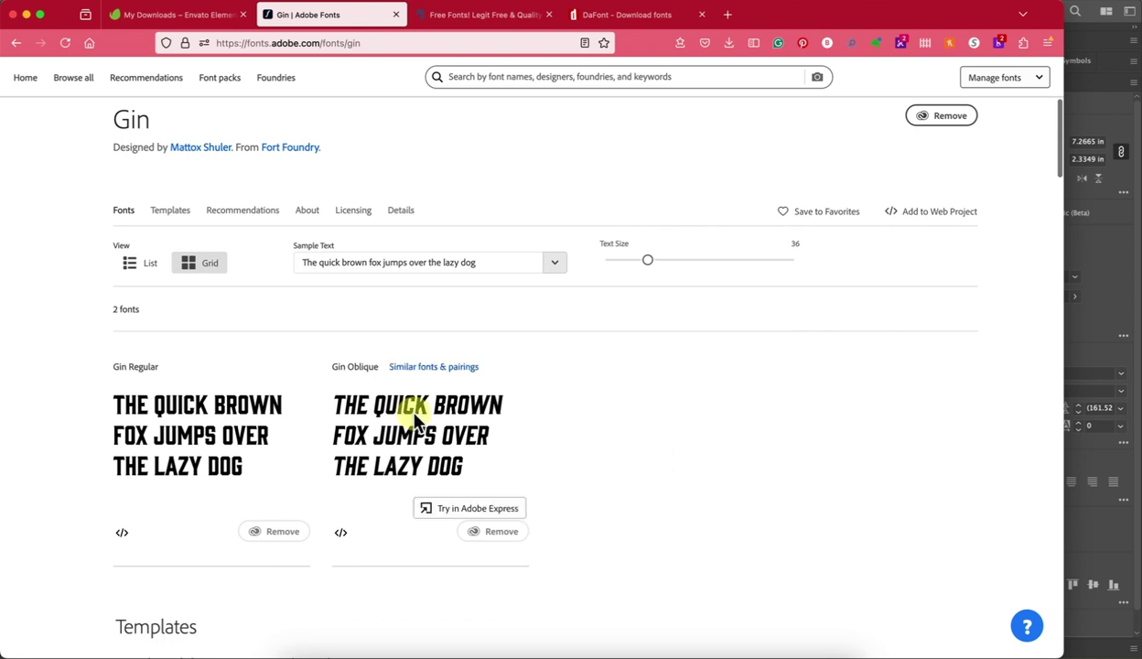
mouse_move(215, 427)
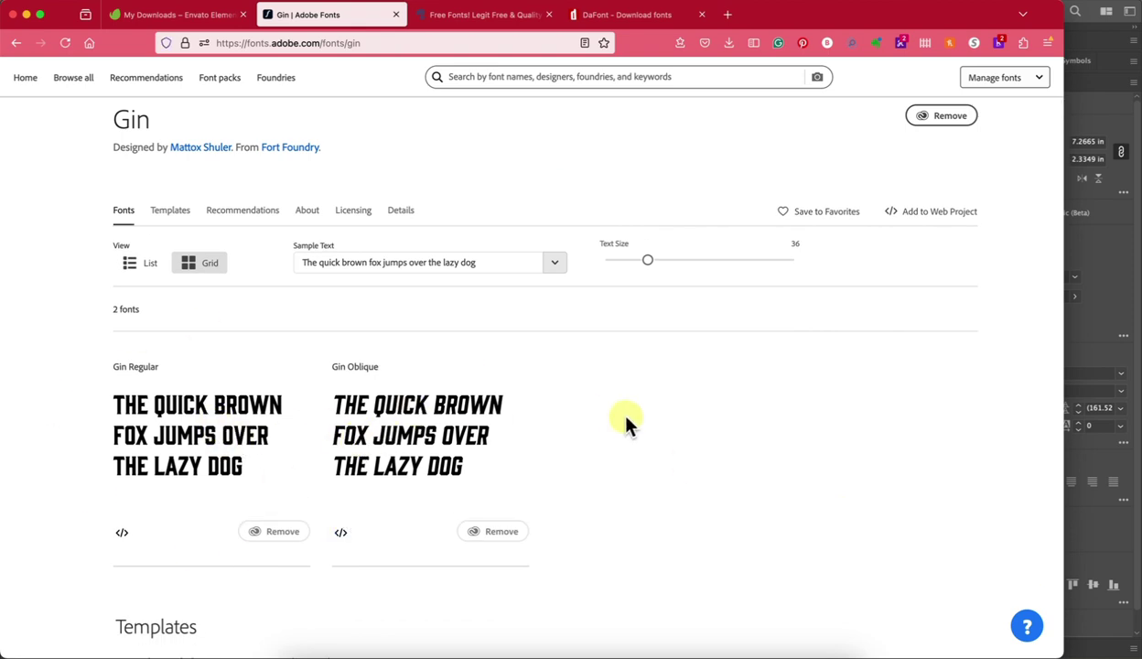
scroll(837, 385, up, 3)
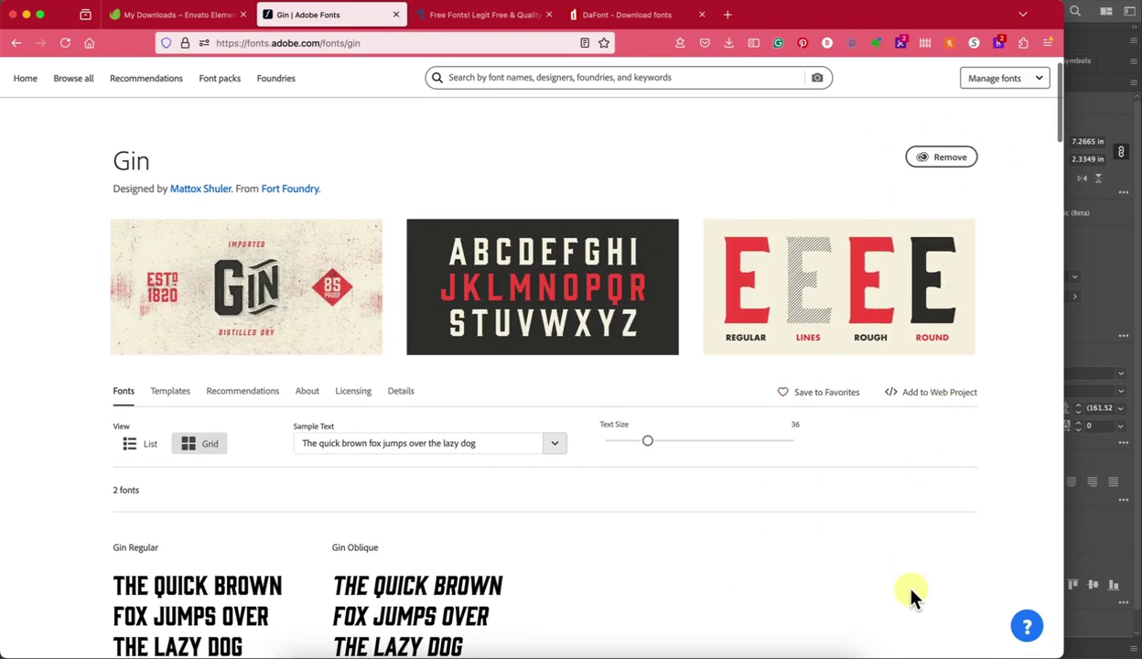
scroll(911, 590, down, 3)
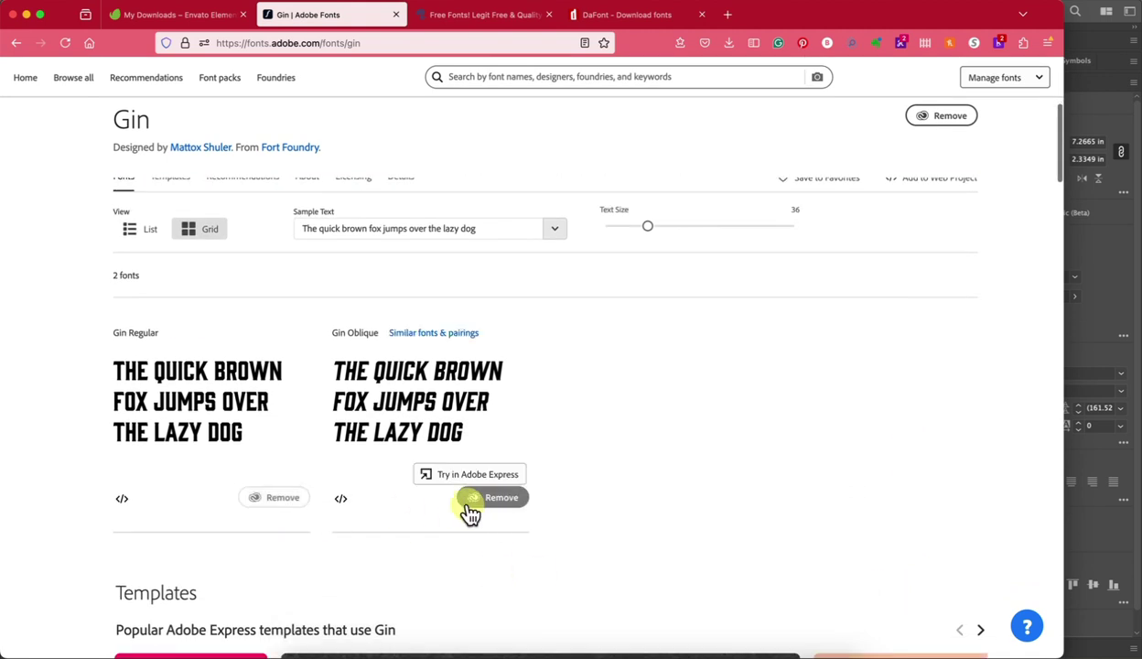
click(500, 511)
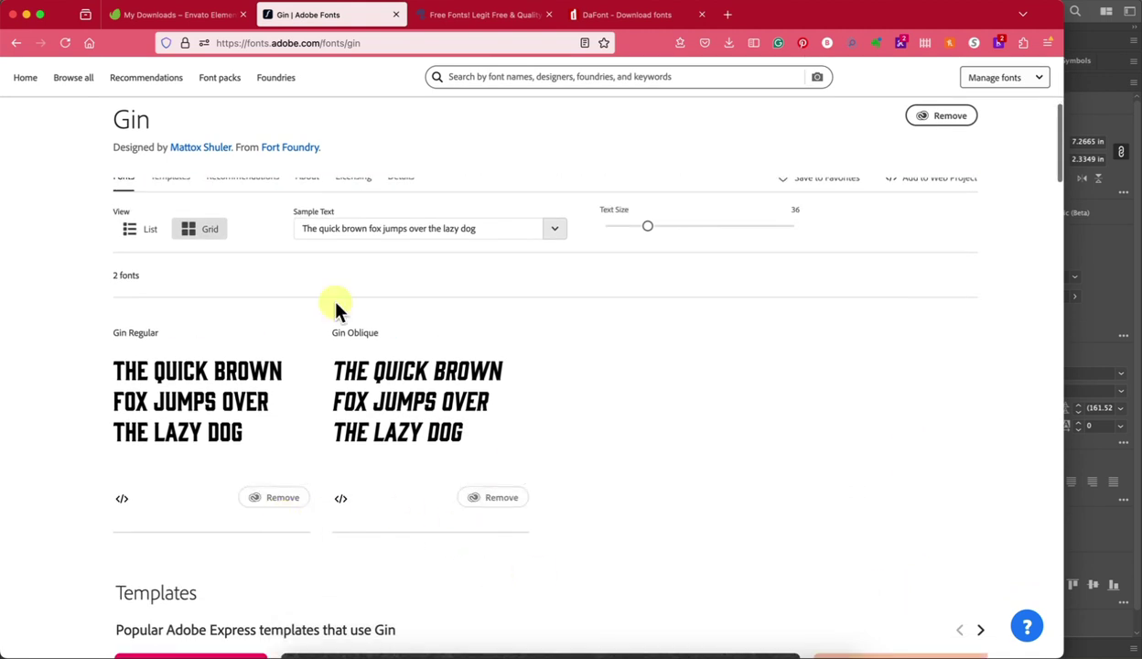
Go back past the Retro Glamping pack and vintage results to Font Packs
click(15, 48)
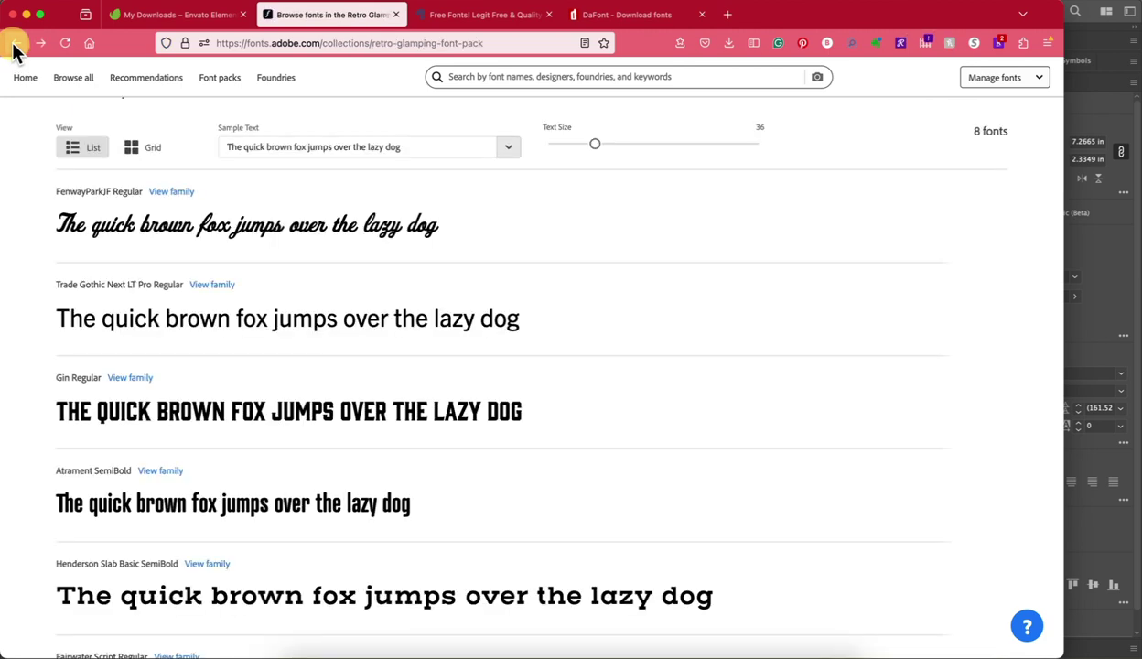
click(15, 47)
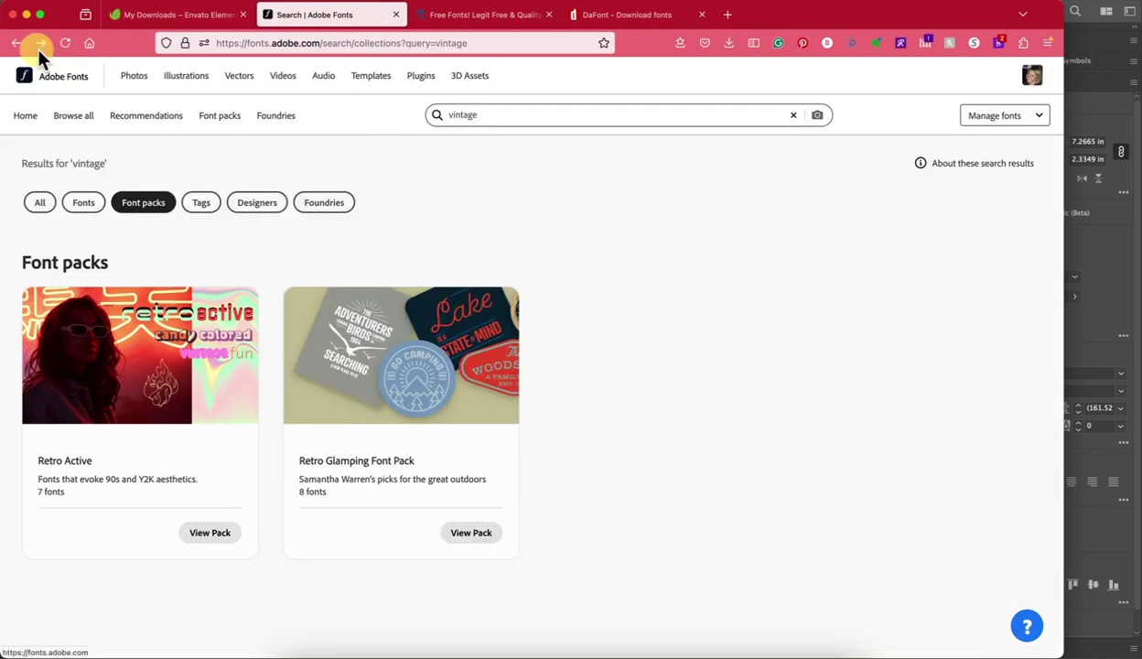
click(19, 46)
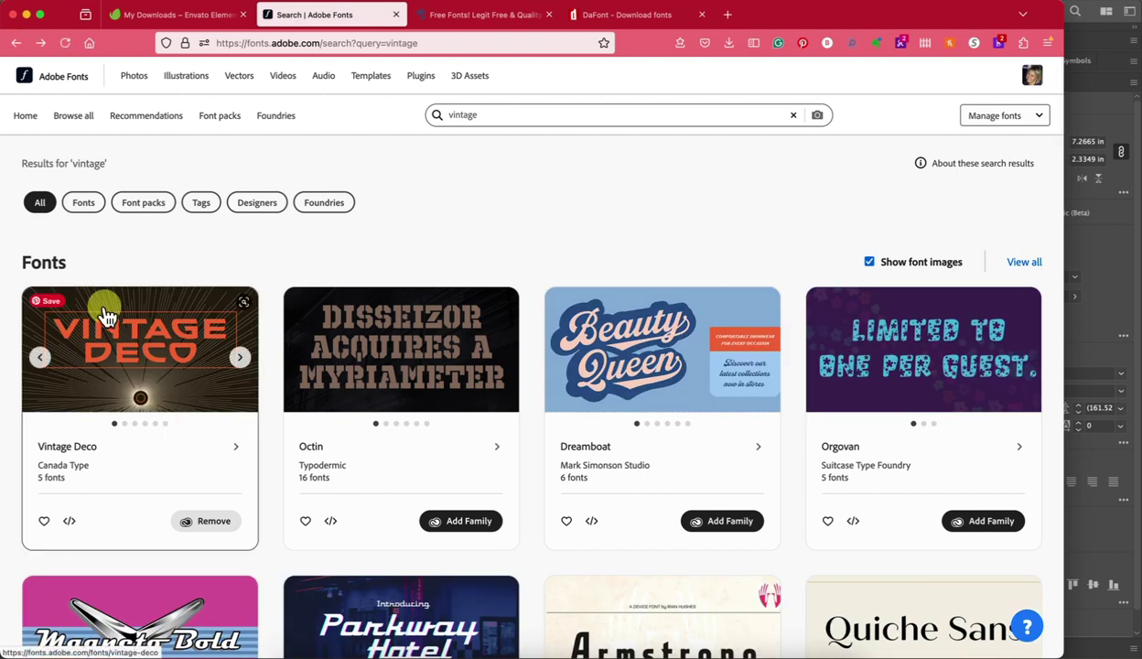
click(16, 44)
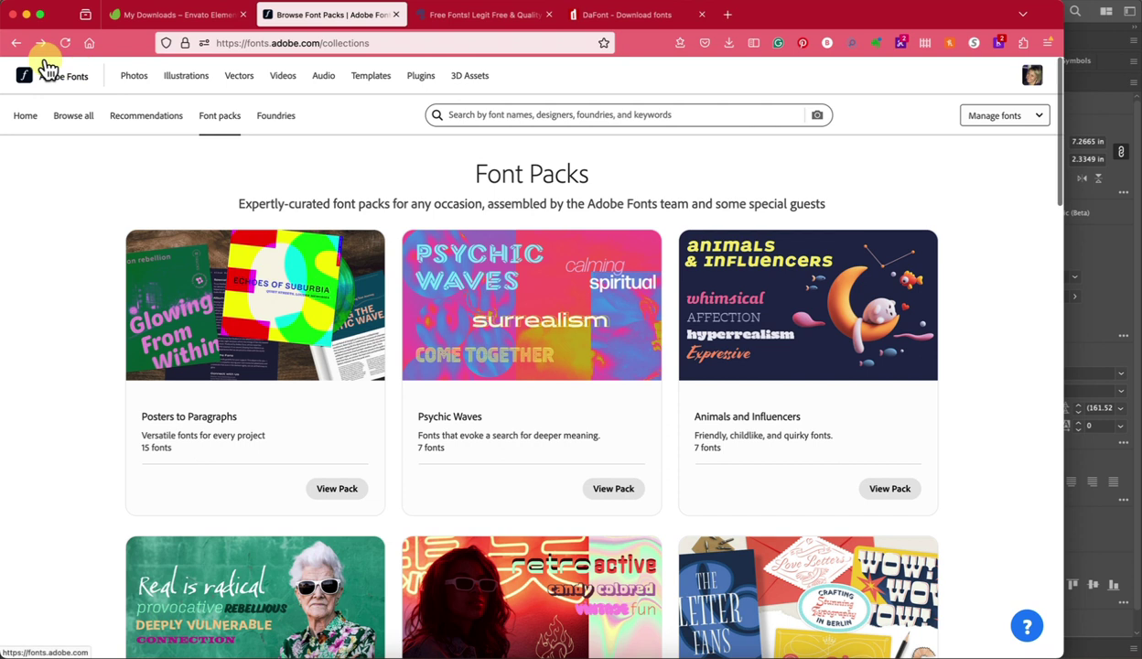
Add the full P22 Arts and Crafts family from the search results, then return to Illustrator
click(18, 45)
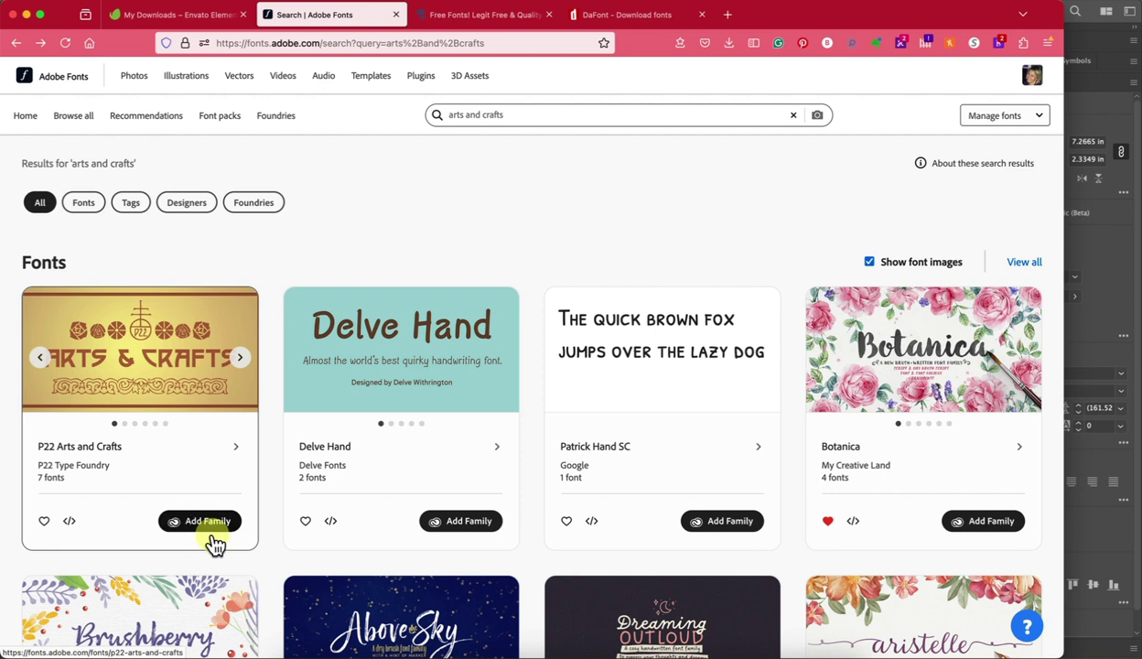
click(137, 391)
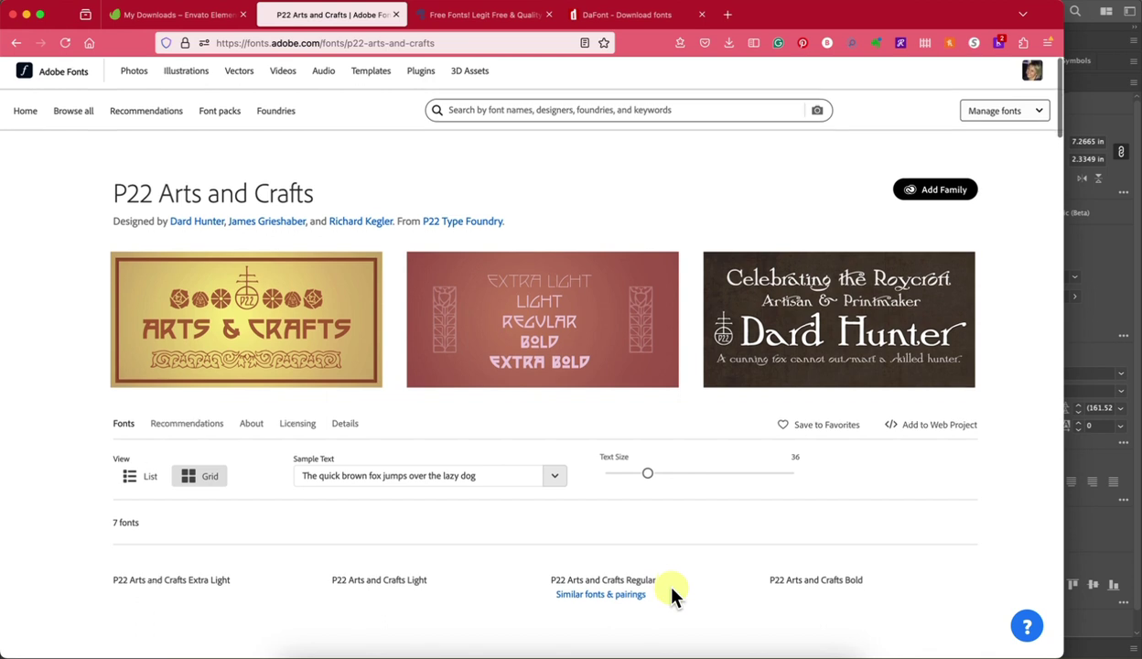
scroll(672, 595, down, 10)
scroll(671, 595, up, 3)
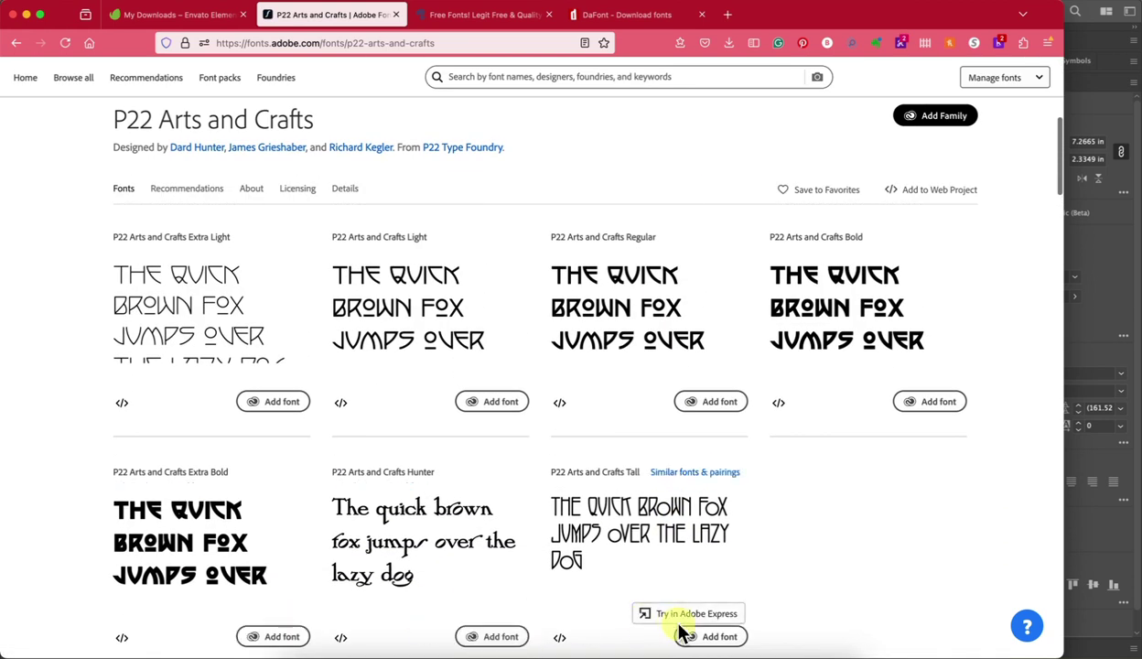
mouse_move(872, 261)
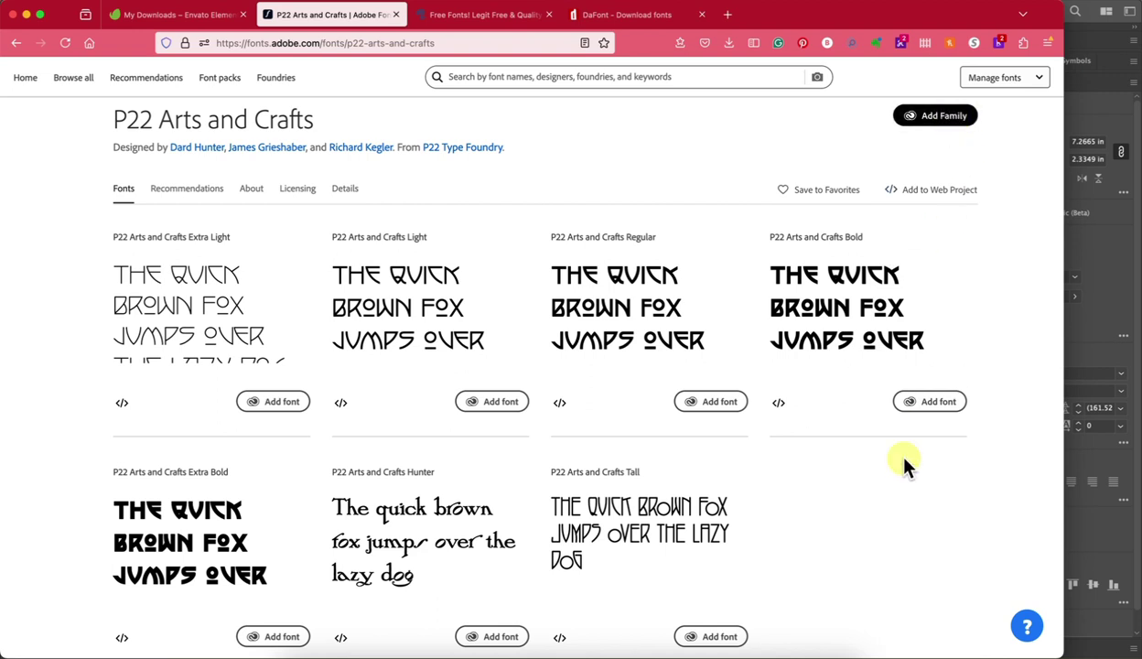
click(939, 126)
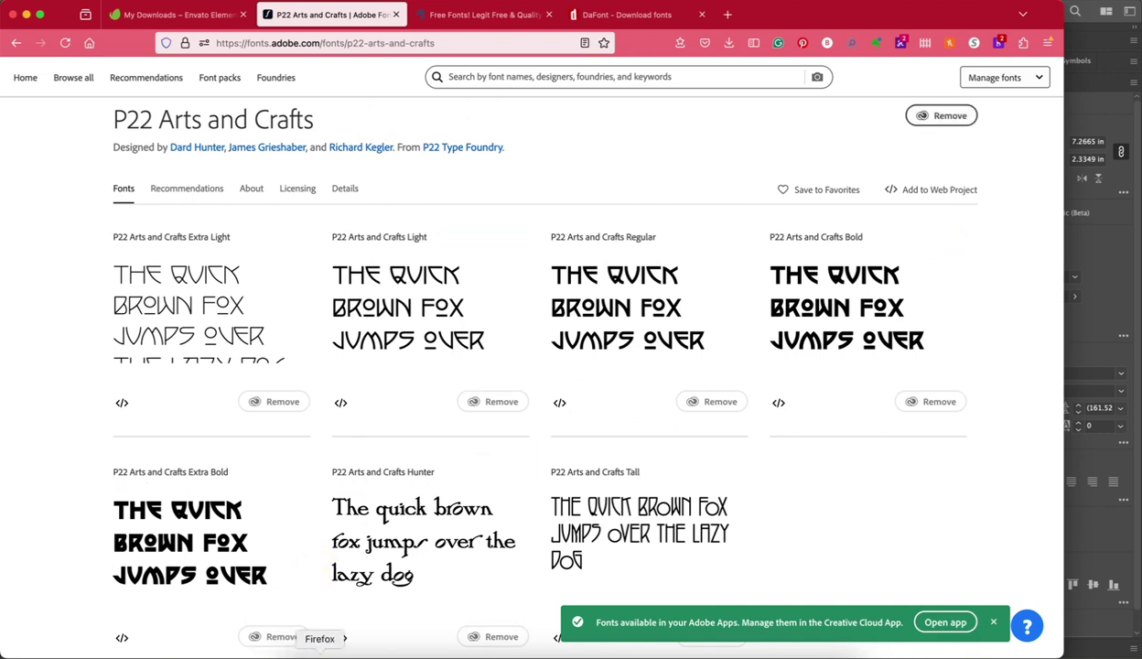
click(346, 652)
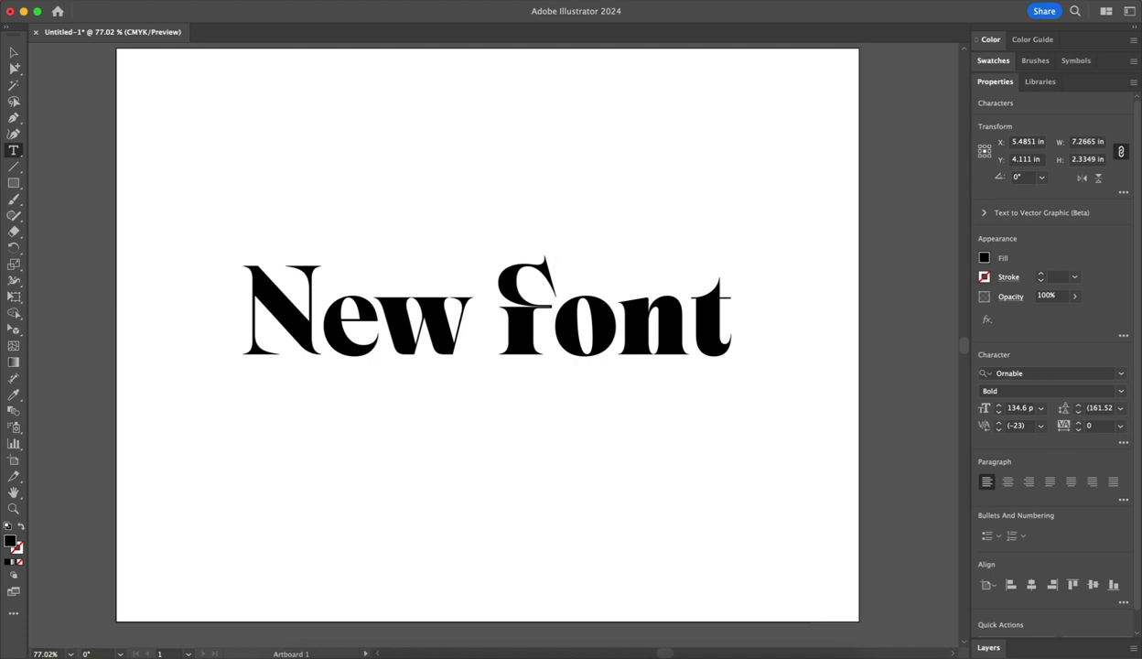
Set the whole 'New font' line in P22 Arts and Crafts Bold
click(1042, 372)
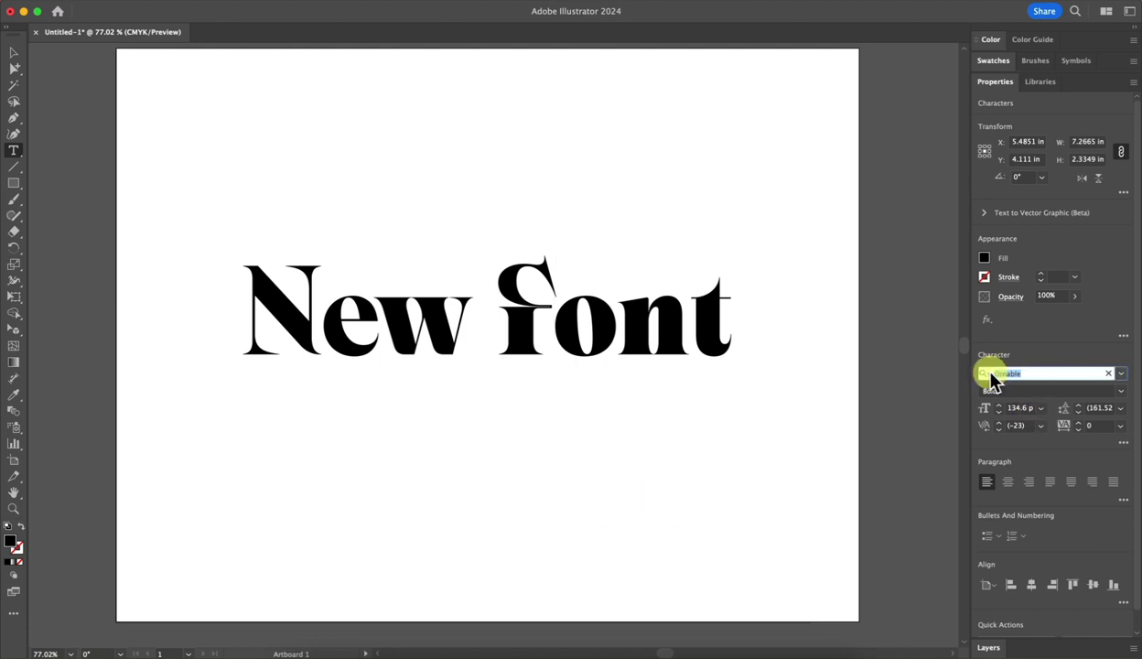
triple_click(694, 334)
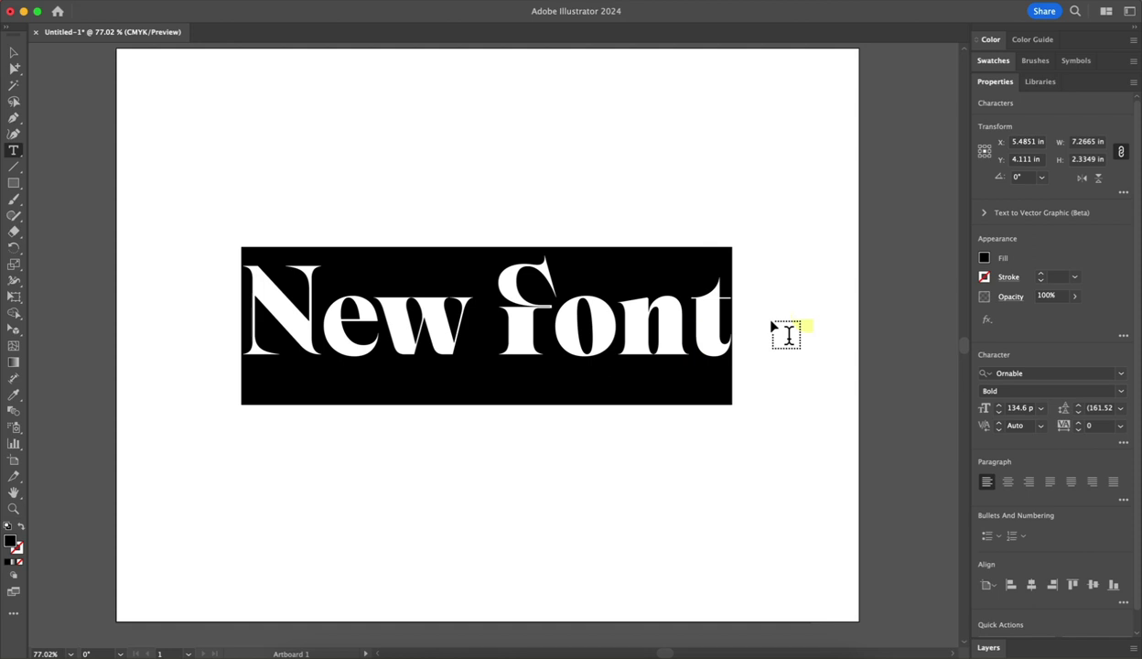
click(1060, 373)
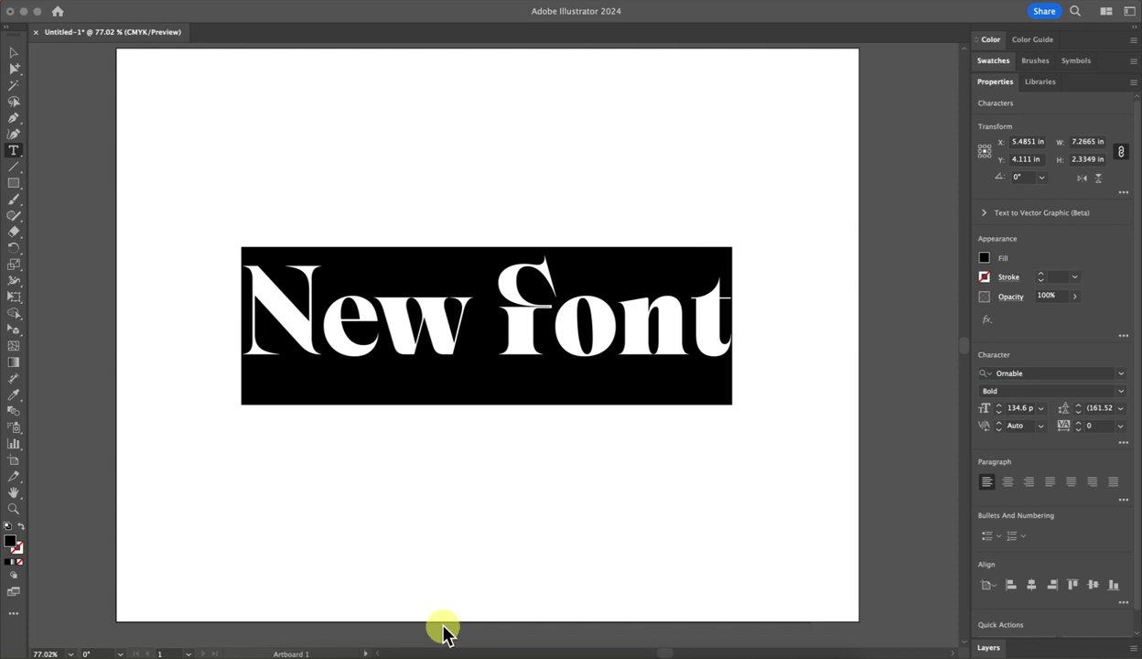
click(1029, 374)
text(arts)
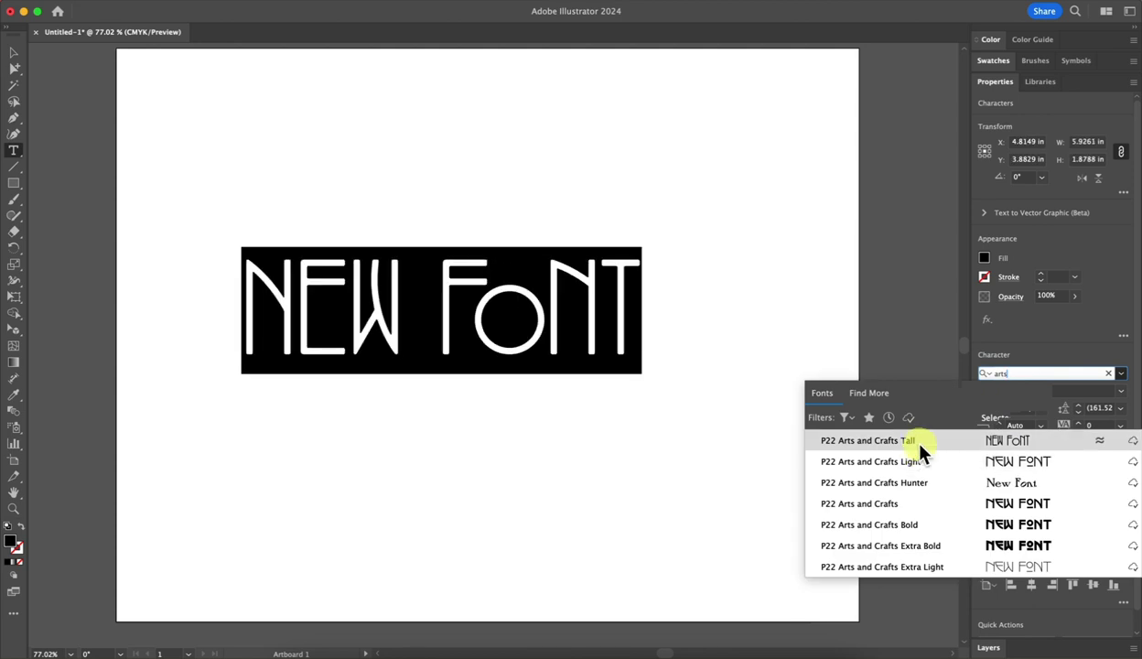
click(926, 531)
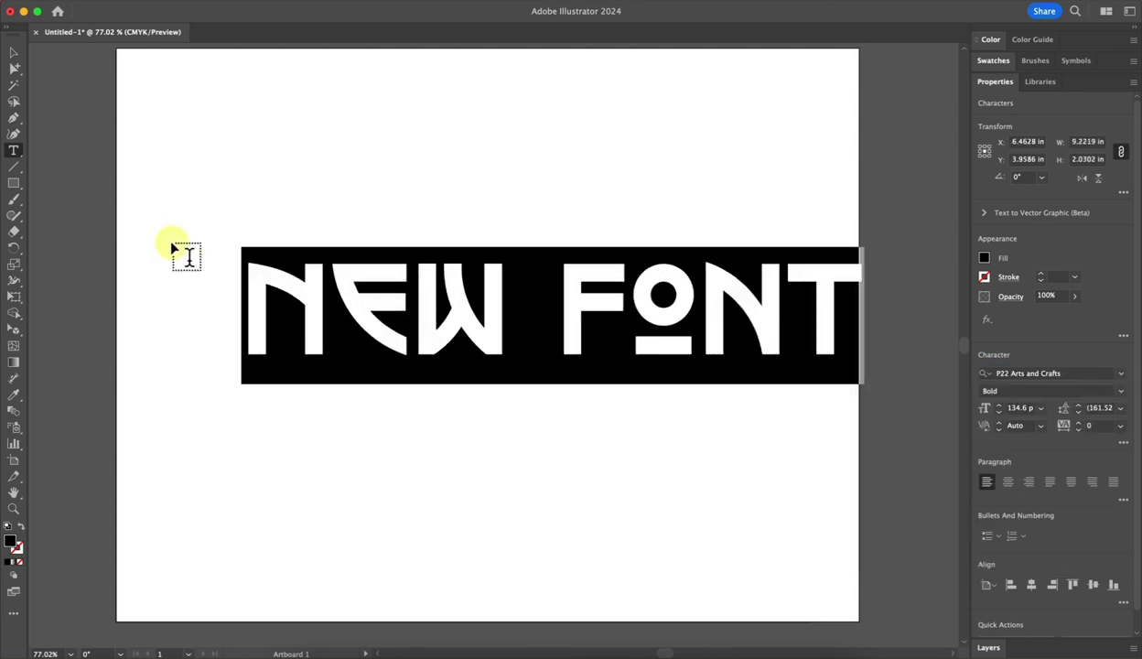
Drag the NEW FONT text further left on the artboard
click(16, 52)
drag(515, 340, 458, 323)
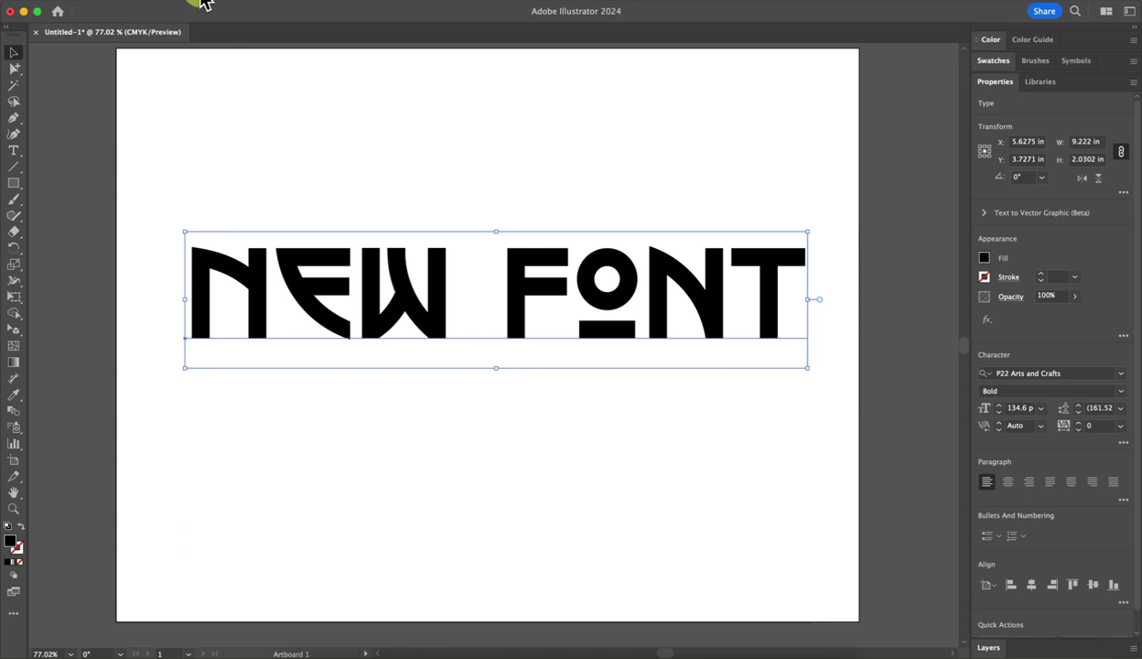
click(206, 4)
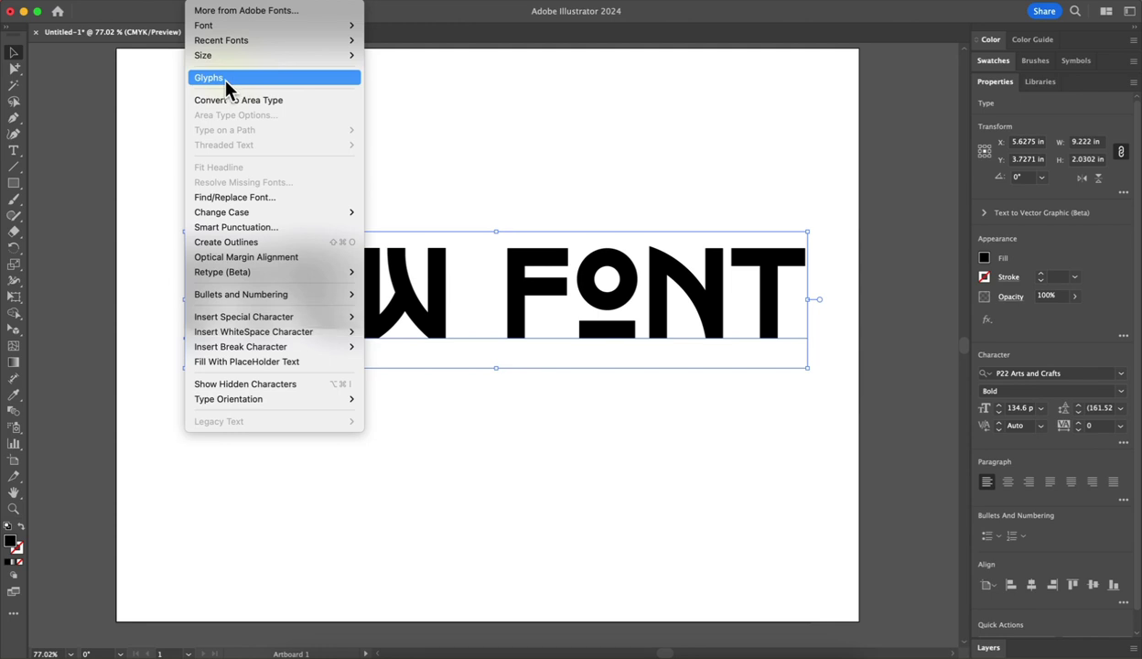
mouse_move(344, 0)
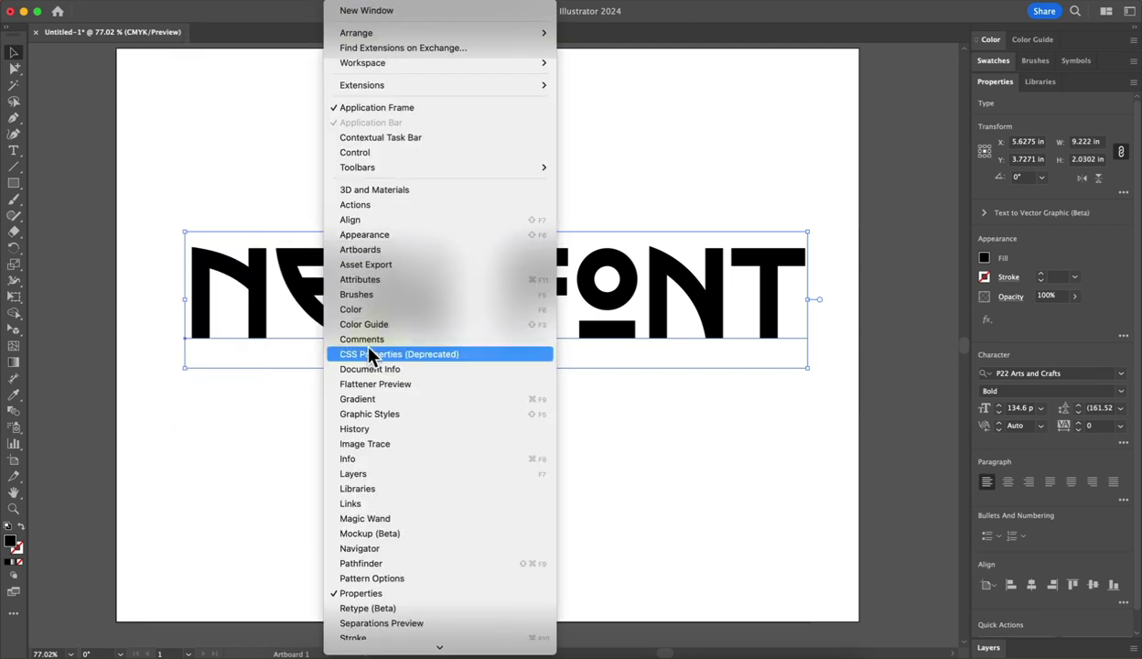
mouse_move(206, 0)
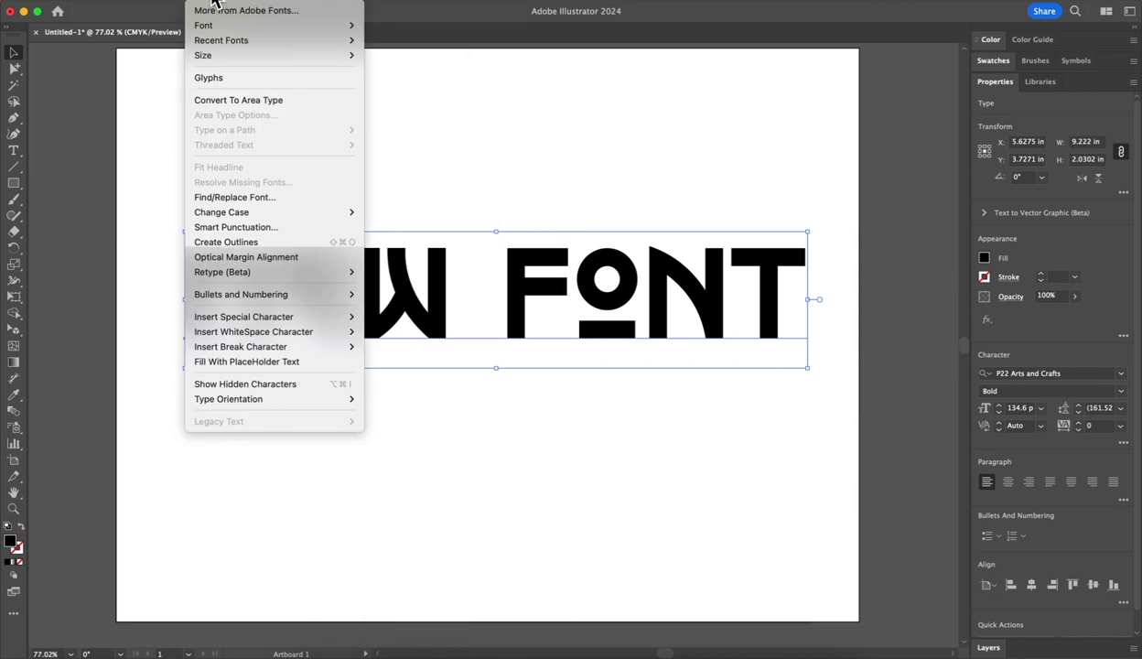
click(218, 83)
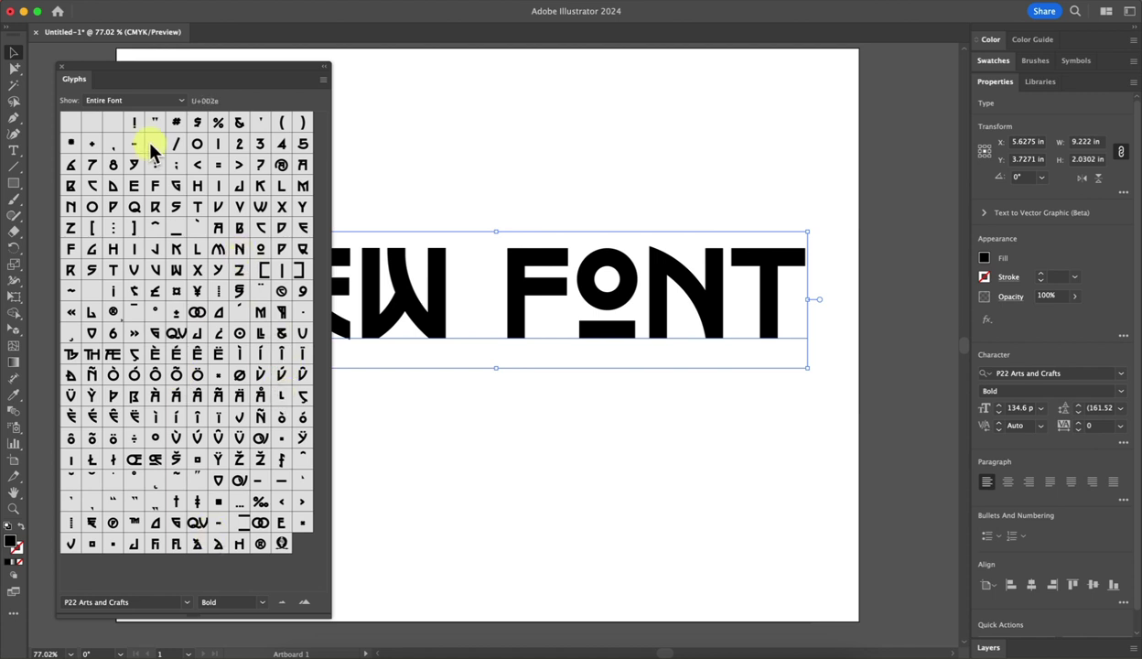
click(62, 67)
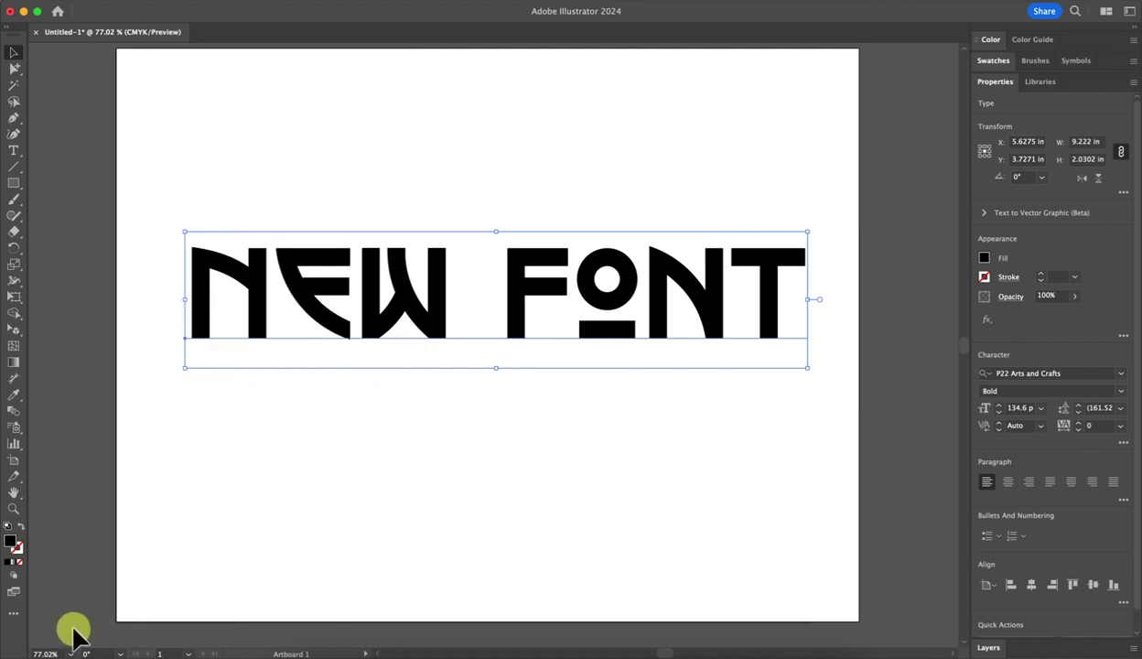
click(45, 654)
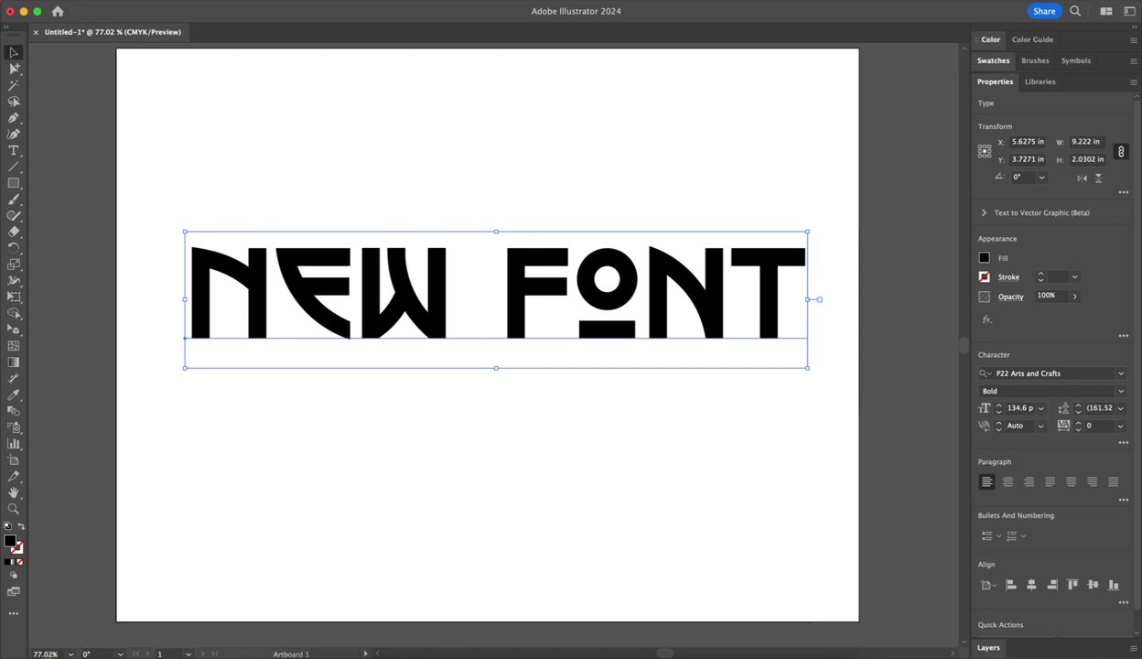
click(320, 656)
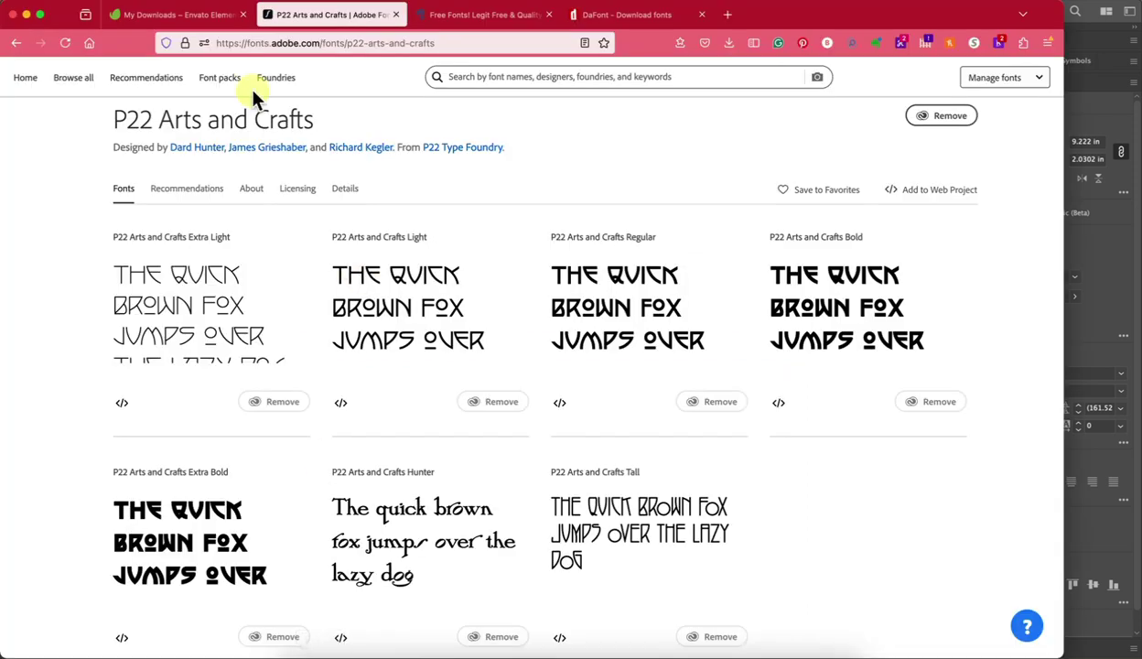
click(203, 20)
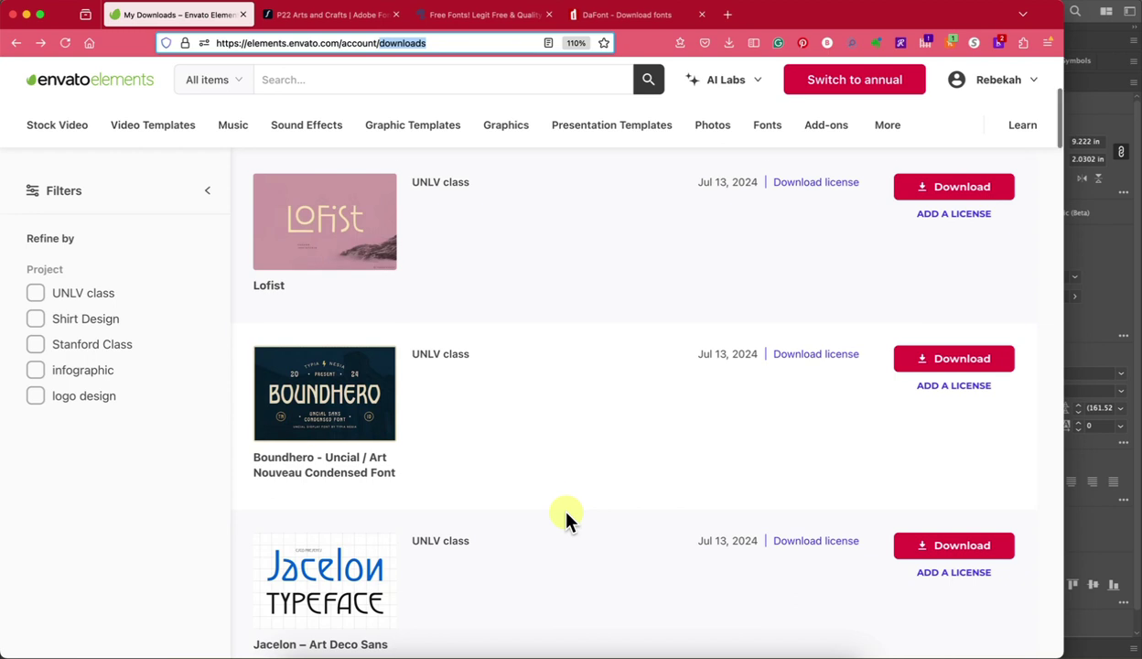
scroll(567, 518, down, 1)
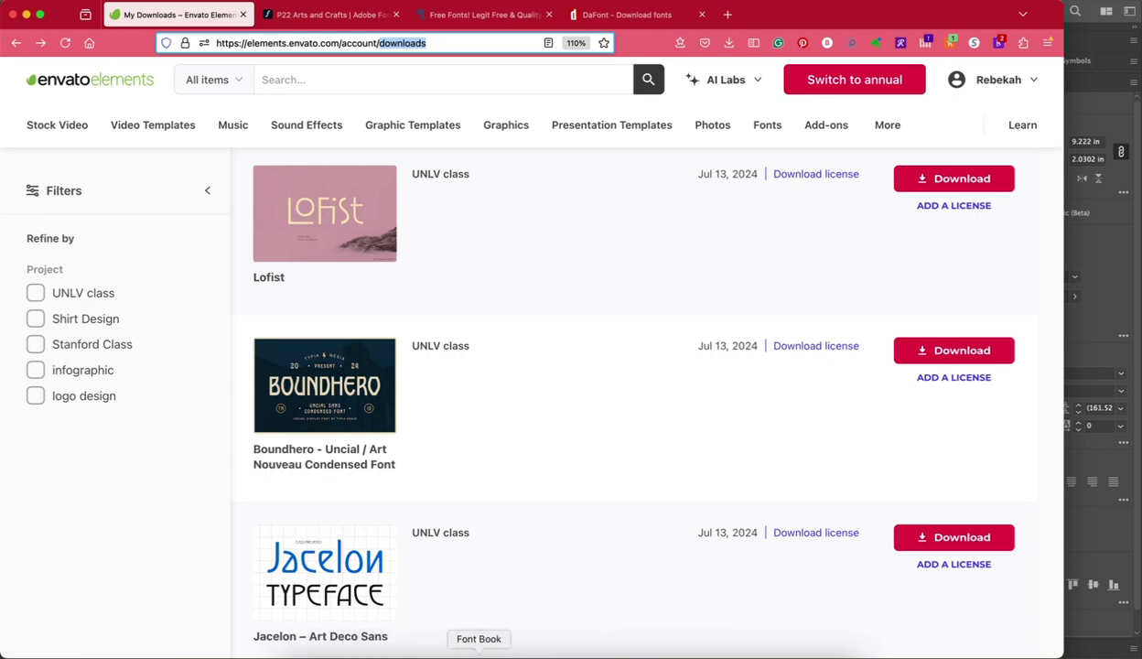
click(27, 14)
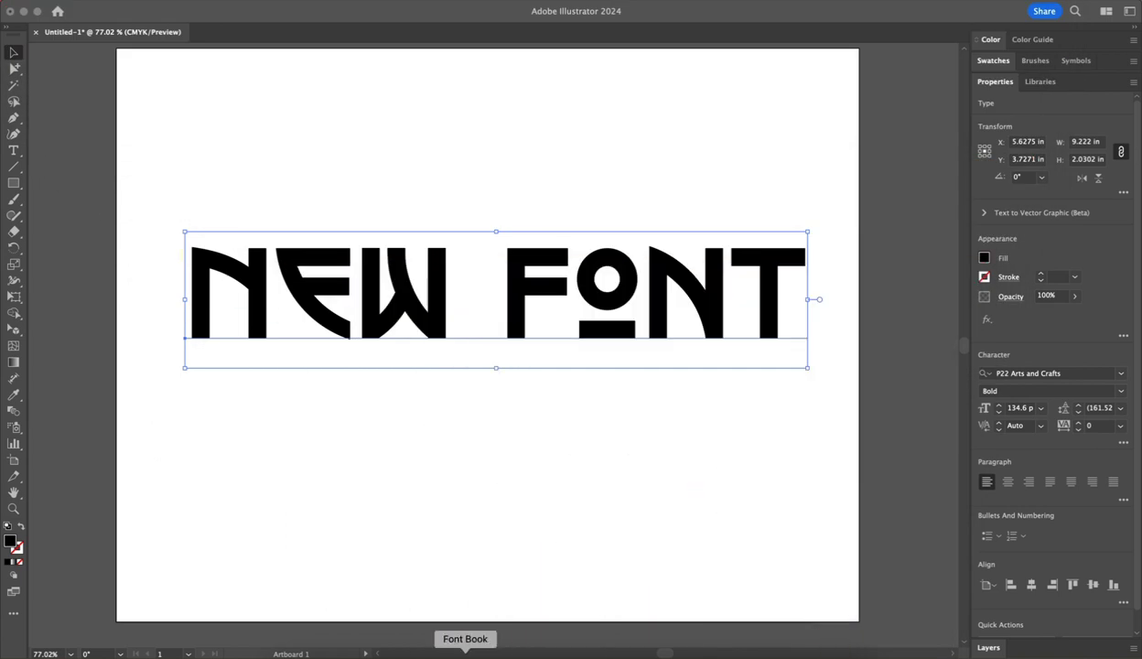
Drop the Downloads boundhero folder onto Font Book and dismiss the 'Fonts not installed' alert
click(465, 652)
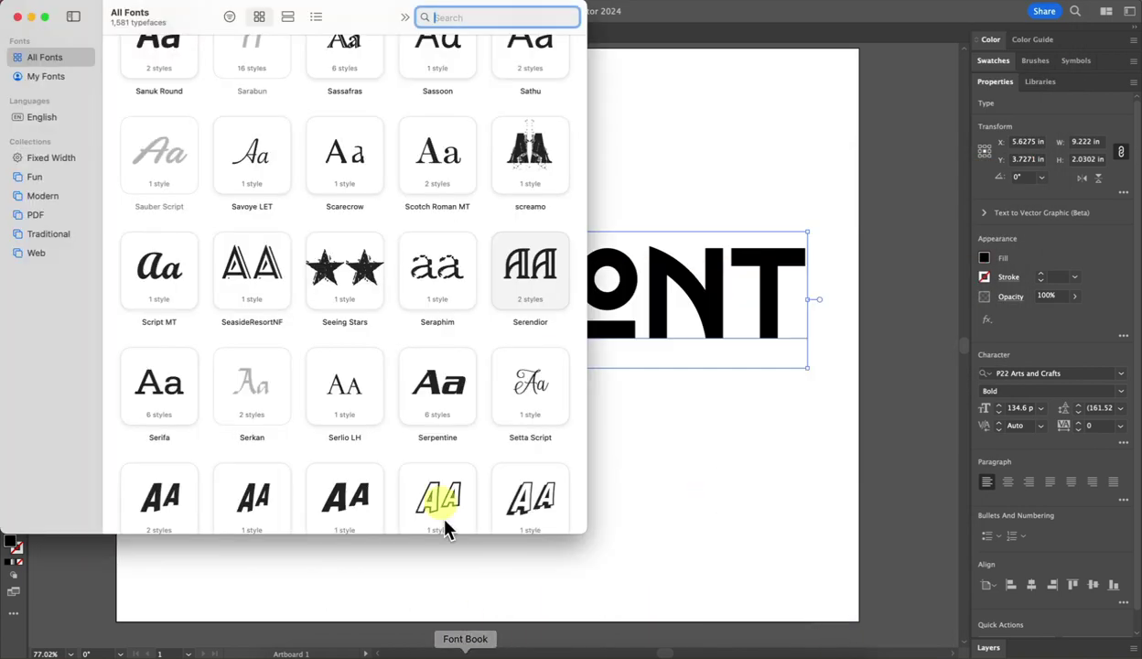
click(274, 647)
drag(353, 187, 672, 253)
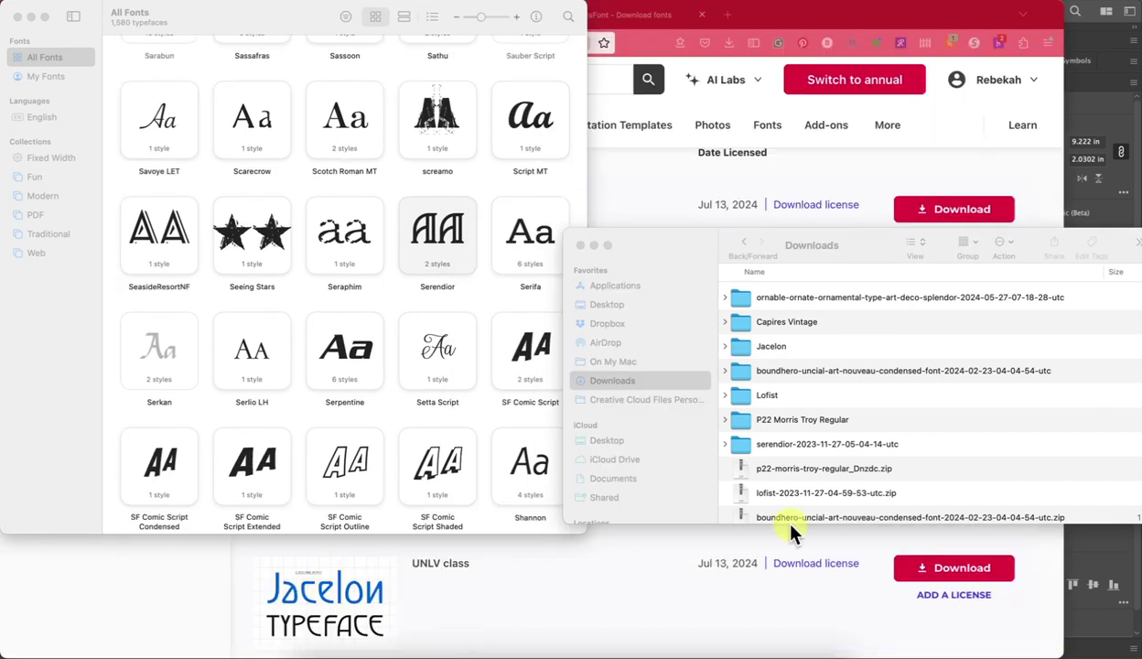
drag(789, 366, 434, 324)
mouse_move(253, 276)
mouse_down()
mouse_move(237, 265)
mouse_move(248, 271)
mouse_up()
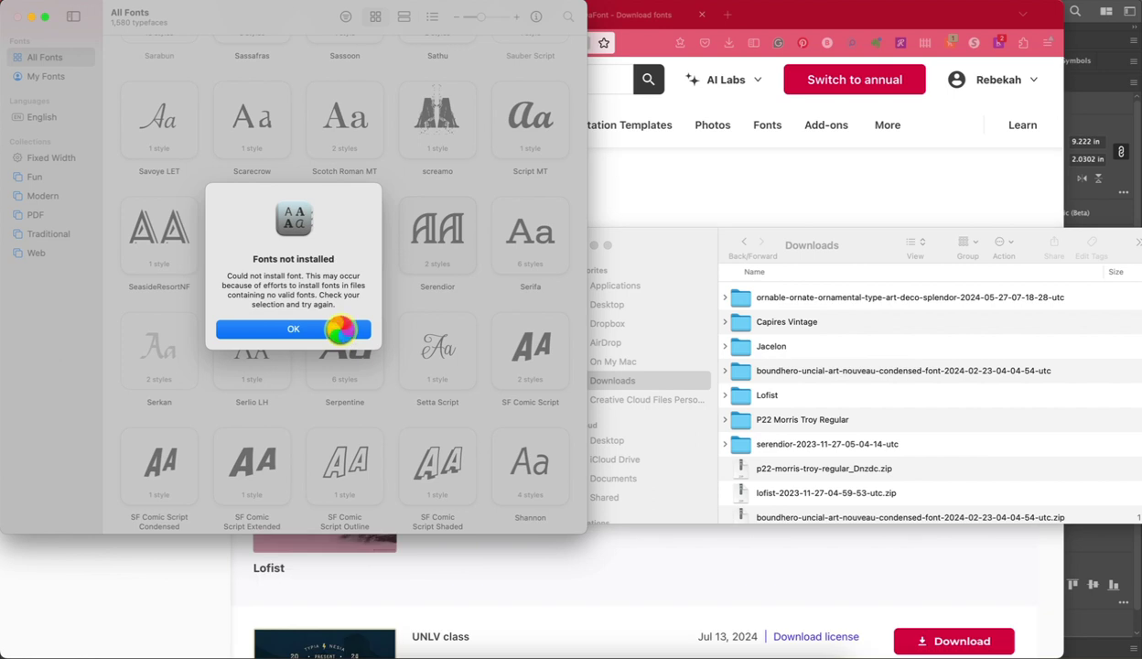
click(342, 331)
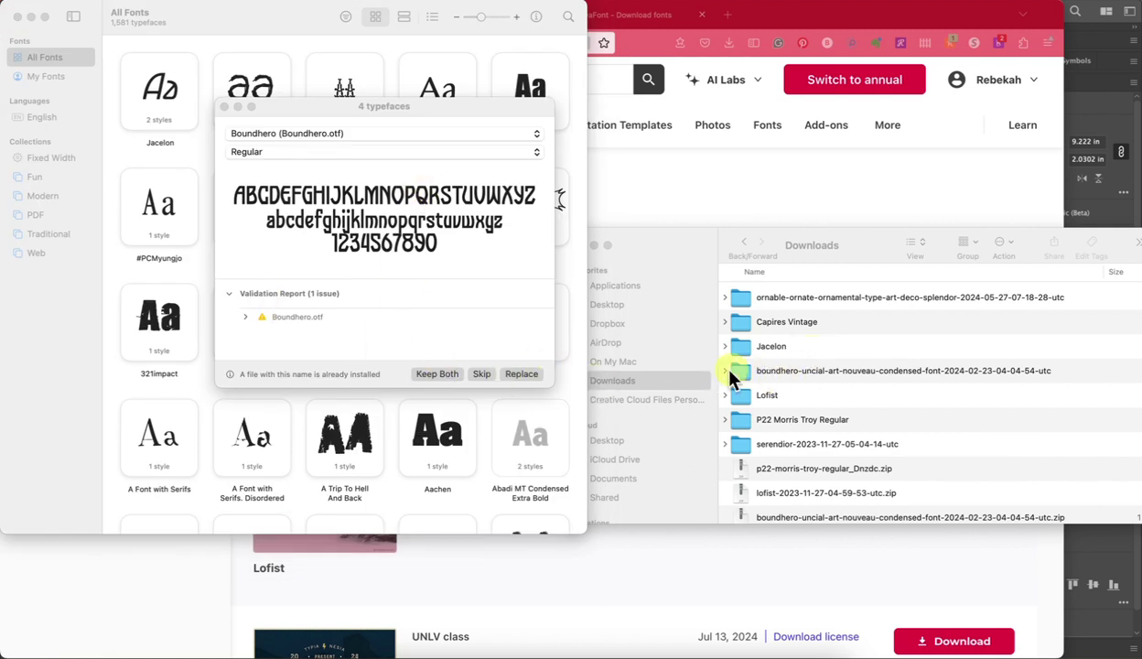
Replace the already installed Boundhero font and close the Finder window listing its files
click(522, 375)
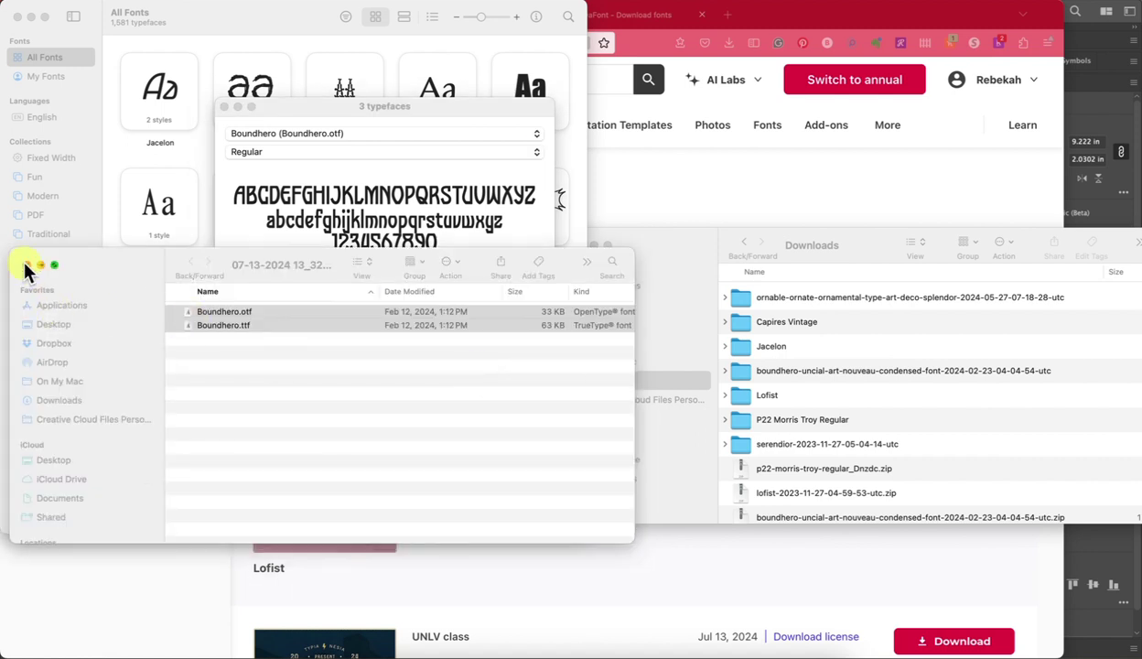
click(26, 266)
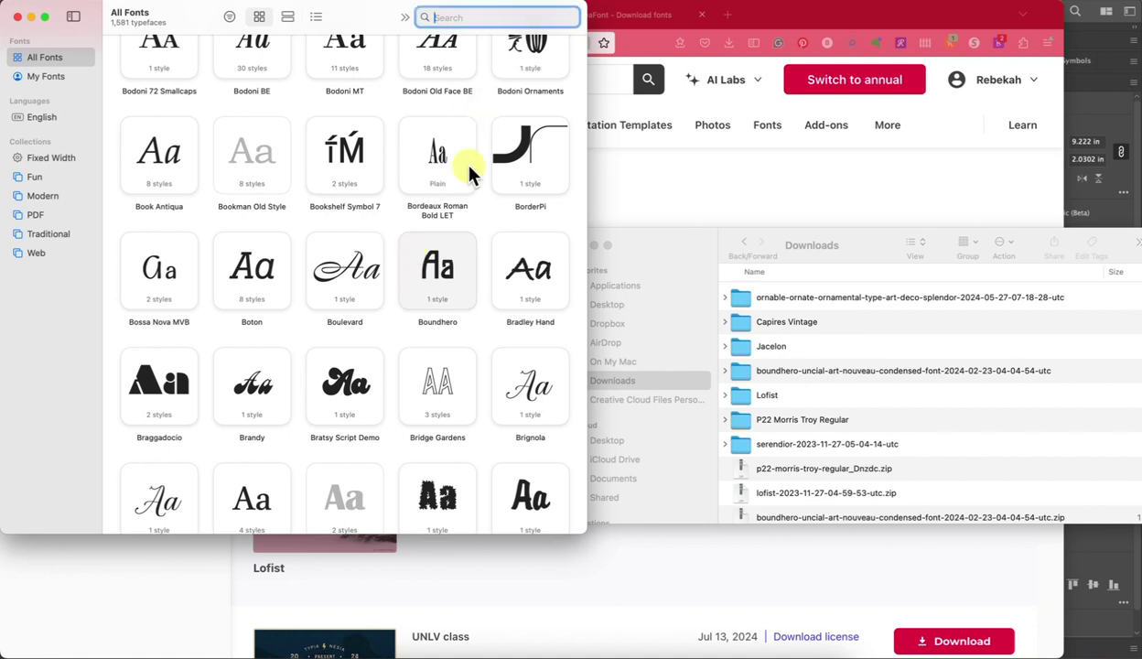
Search Font Book for 'bound', open Boundhero, and browse its full glyph repertoire
text(bound)
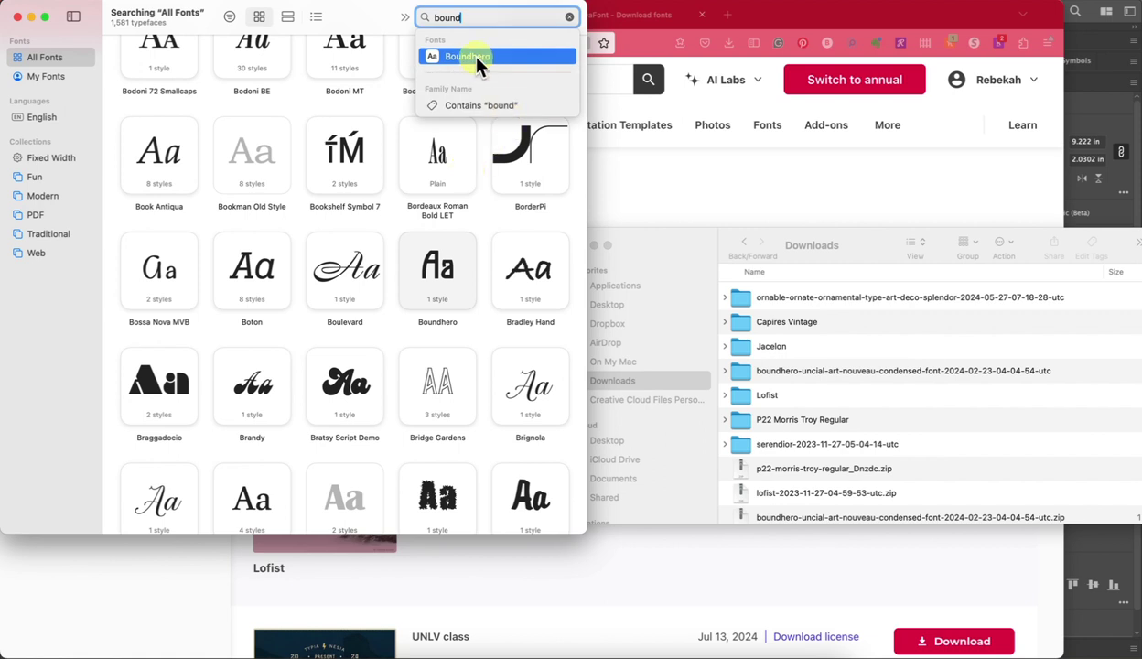
click(476, 60)
click(141, 114)
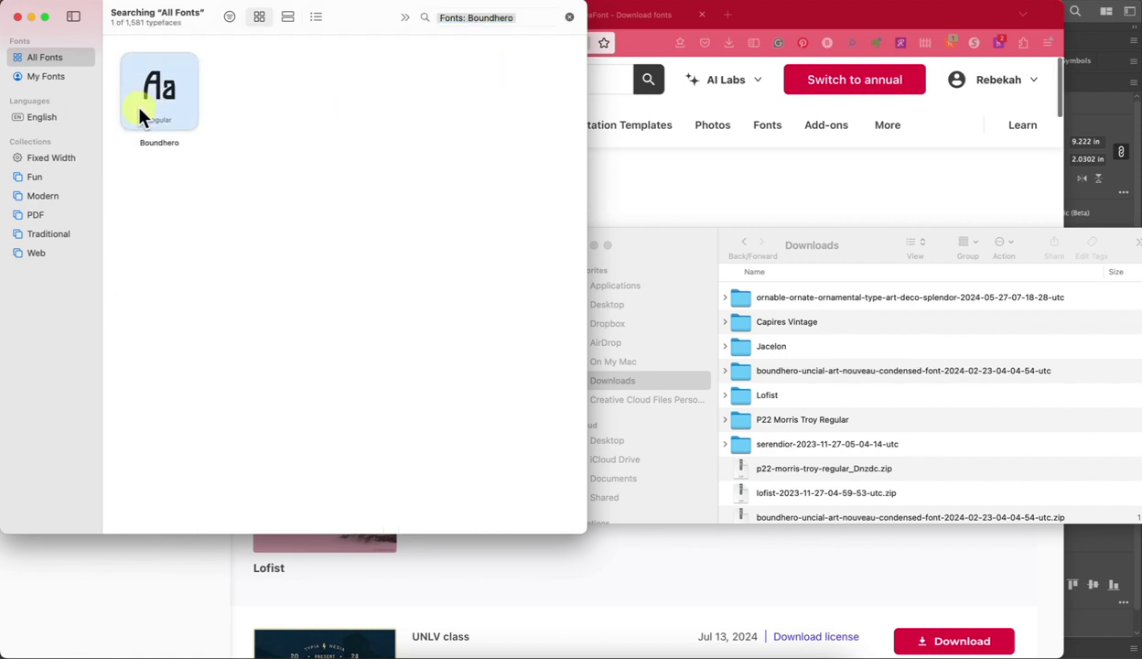
double_click(154, 109)
scroll(285, 370, down, 5)
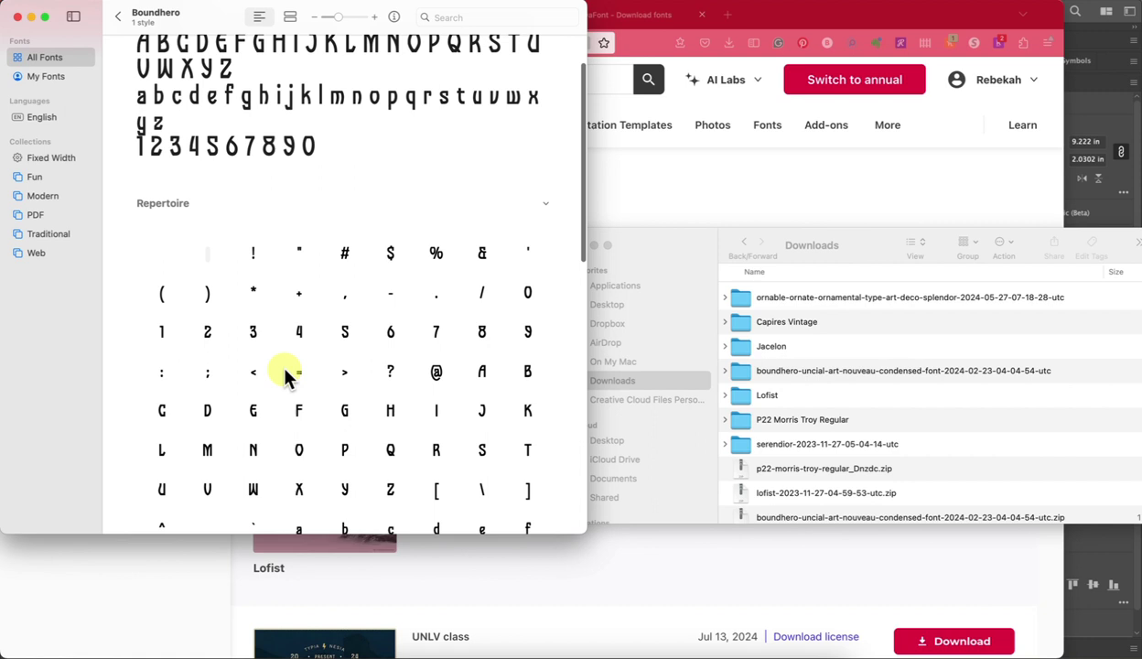
scroll(286, 371, down, 10)
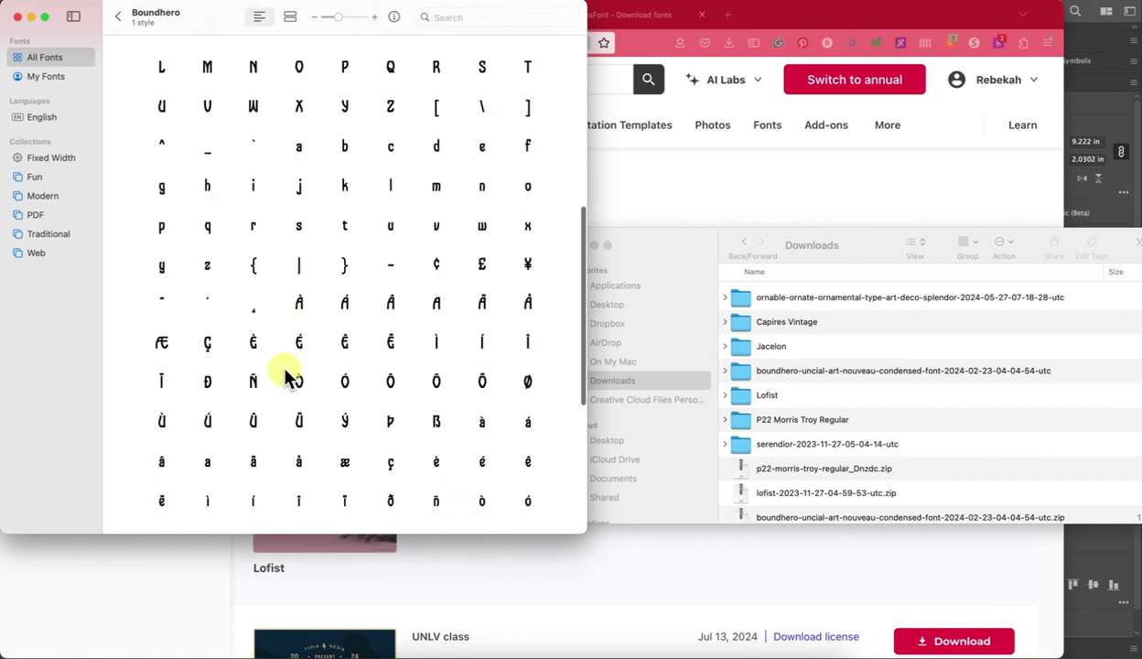
scroll(285, 371, down, 5)
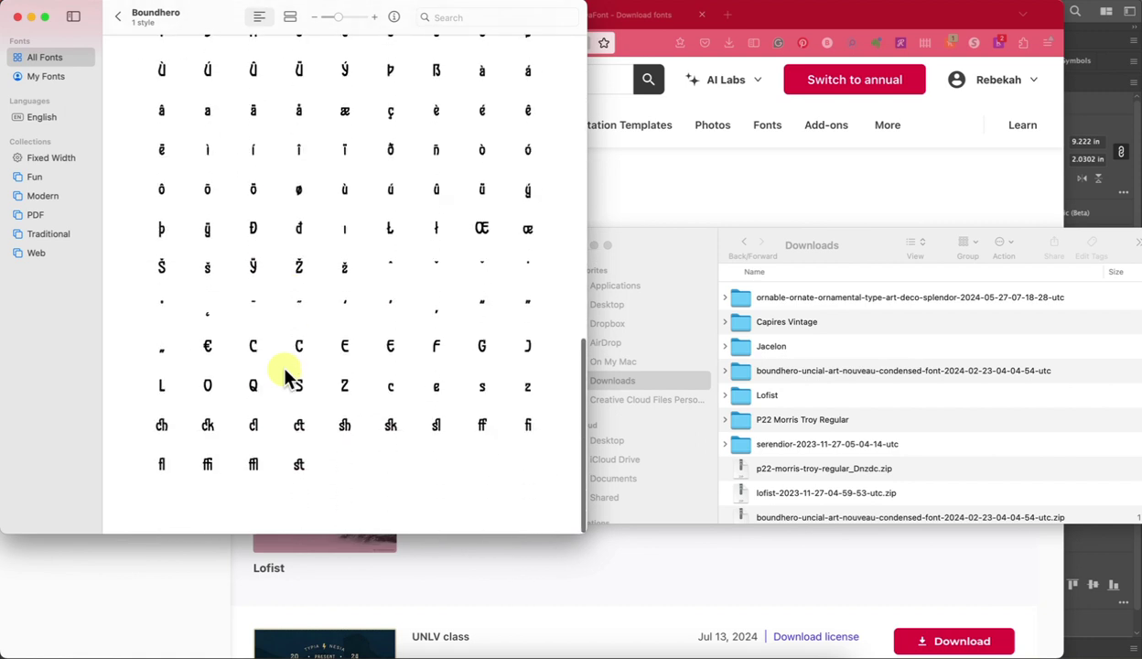
scroll(285, 371, up, 15)
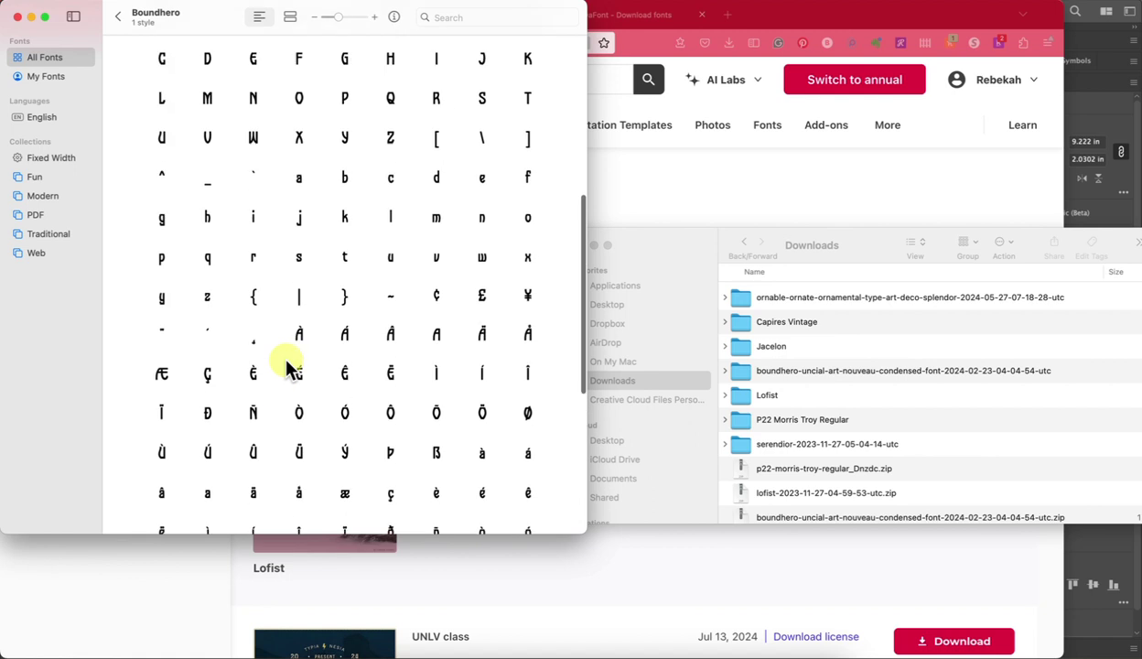
scroll(286, 371, up, 6)
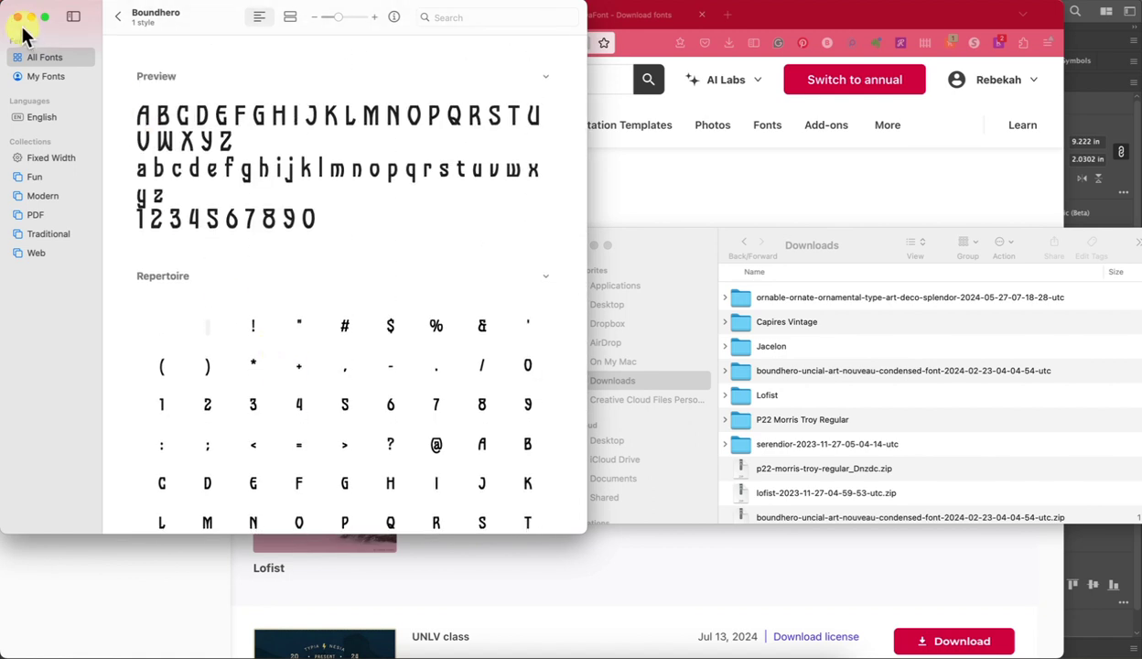
Switch back to Illustrator with the NEW FONT artboard
key(super+Tab)
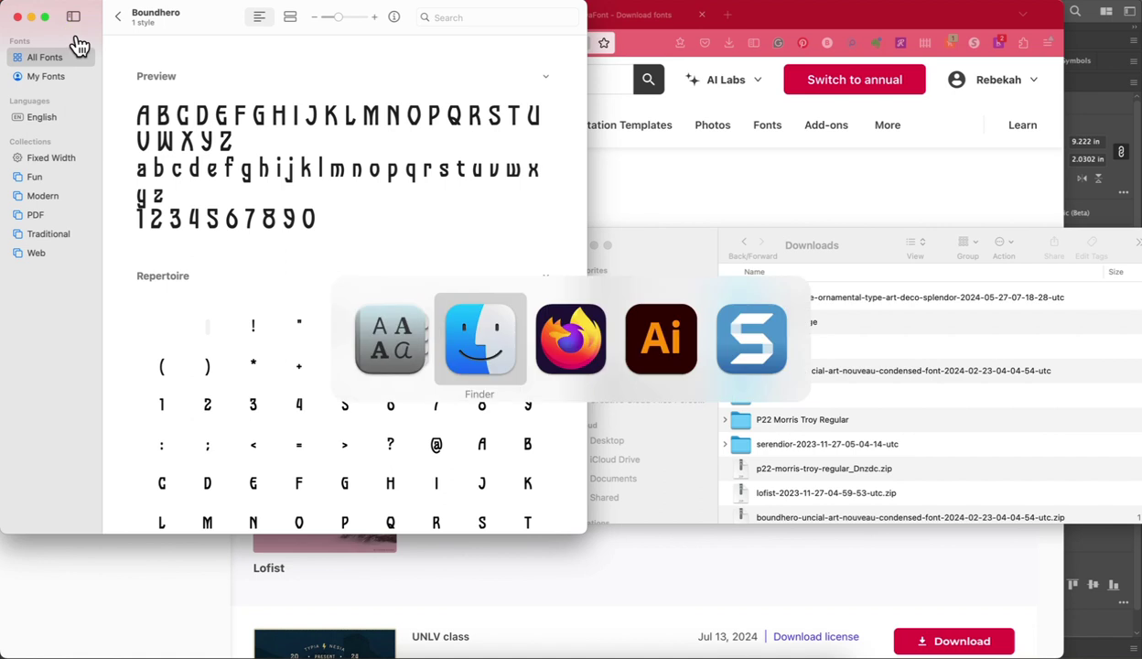
key(super+Tab)
key(super+Tab)
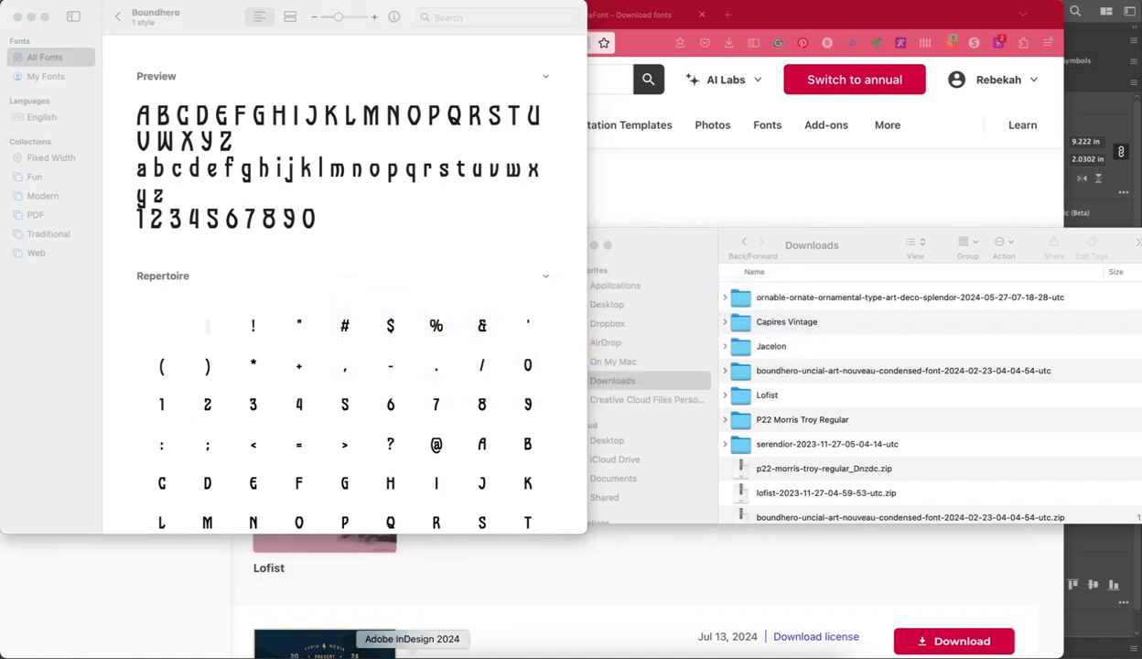
click(57, 653)
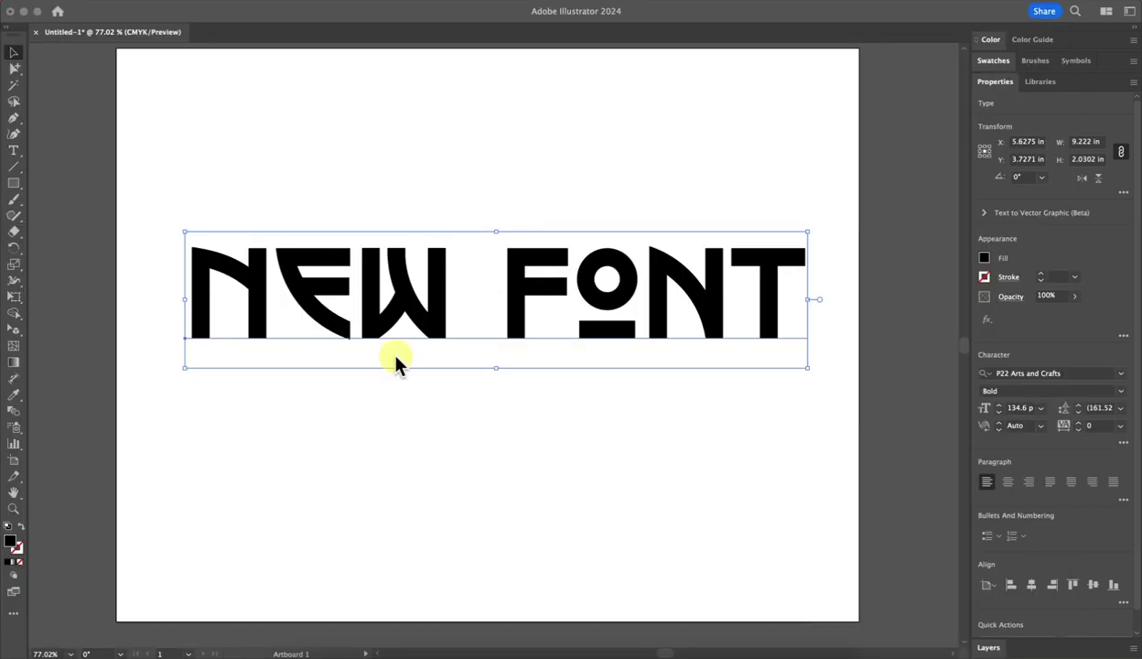
Set the artboard text to Boundhero Regular in the Character panel, then select the N with the Type tool
click(1078, 375)
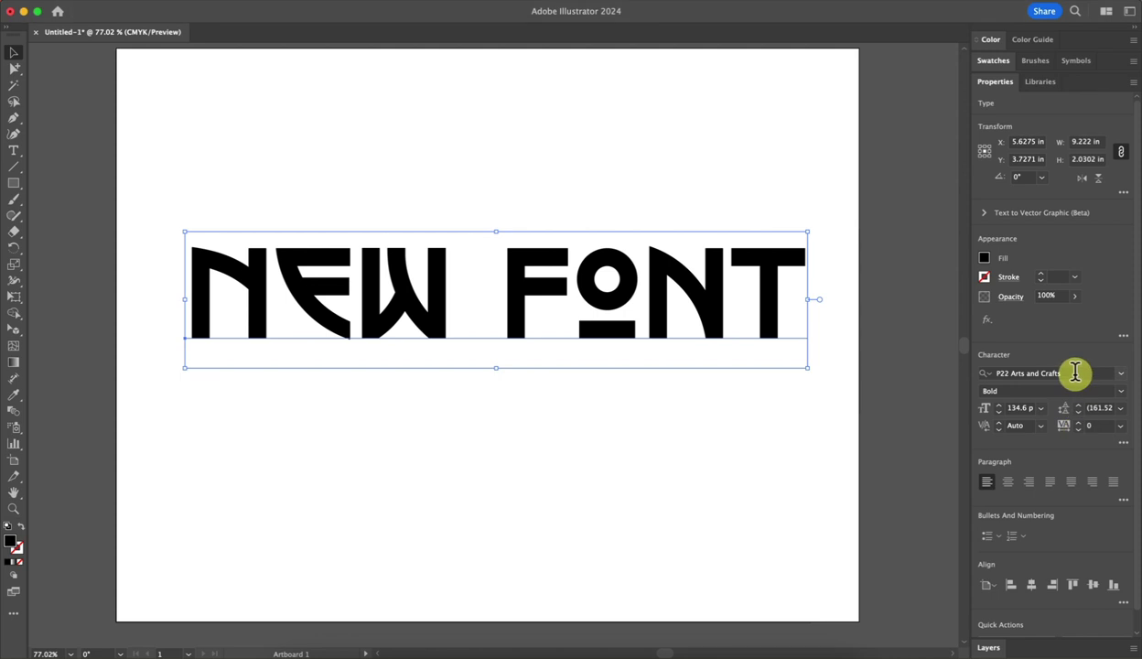
click(1076, 373)
text(boun)
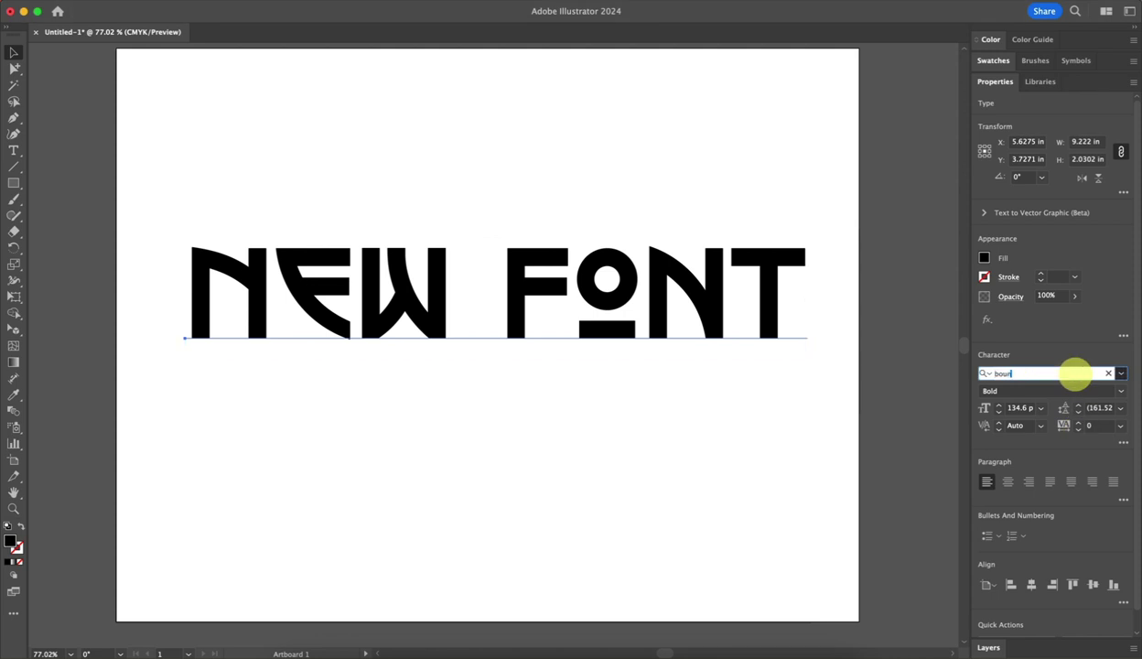
text(d)
key(Return)
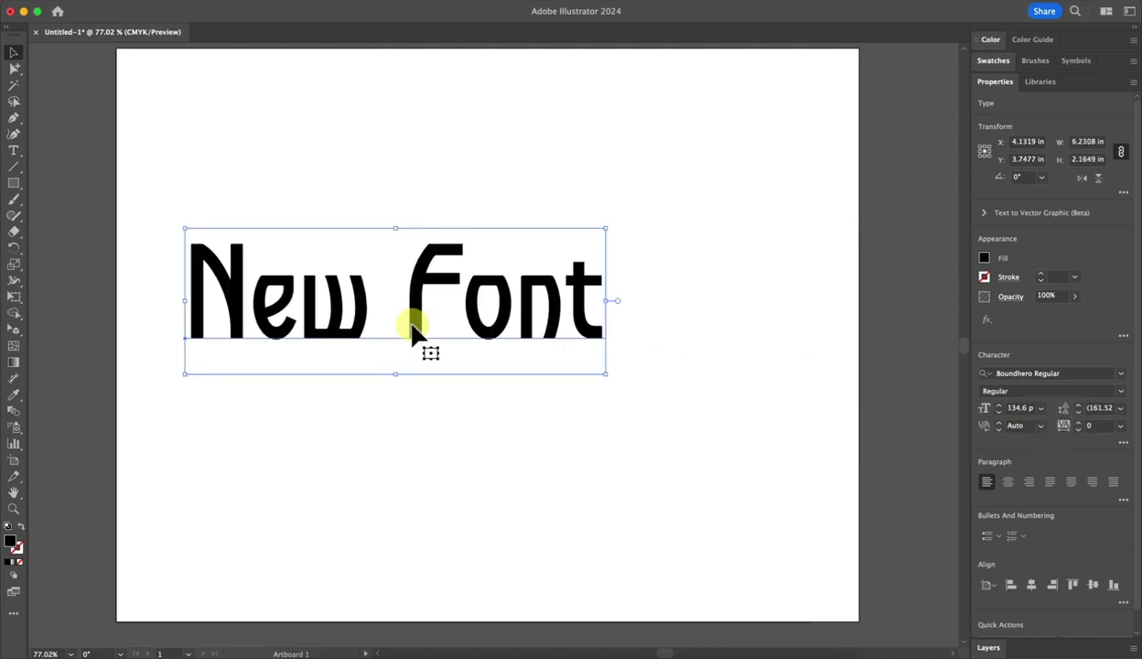
click(15, 154)
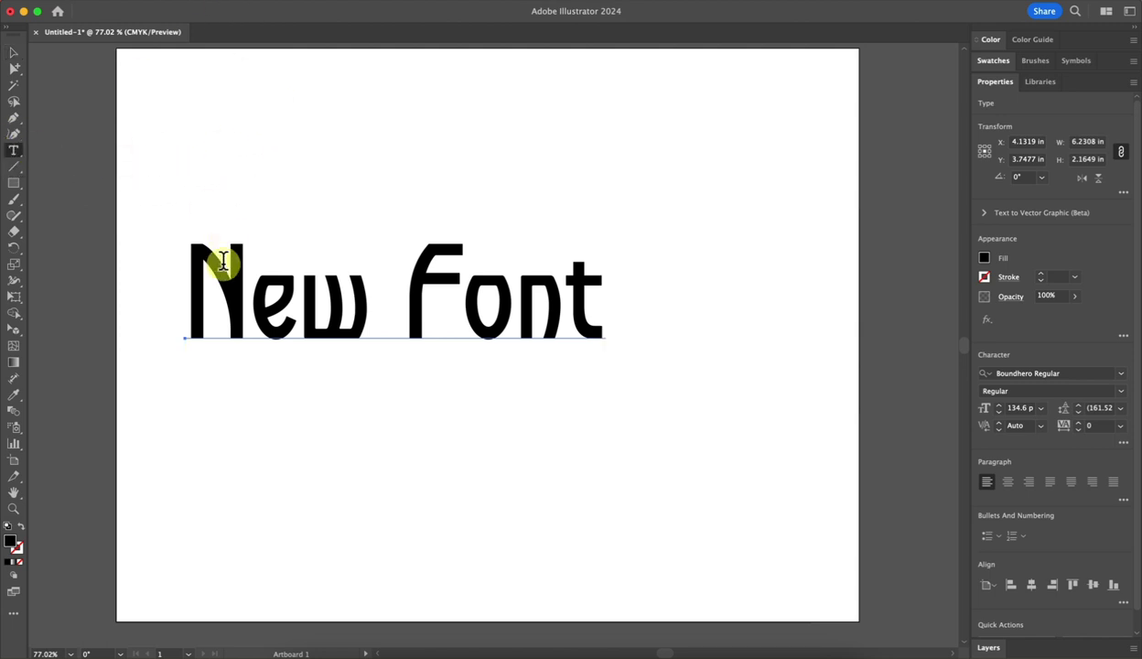
drag(188, 289, 277, 301)
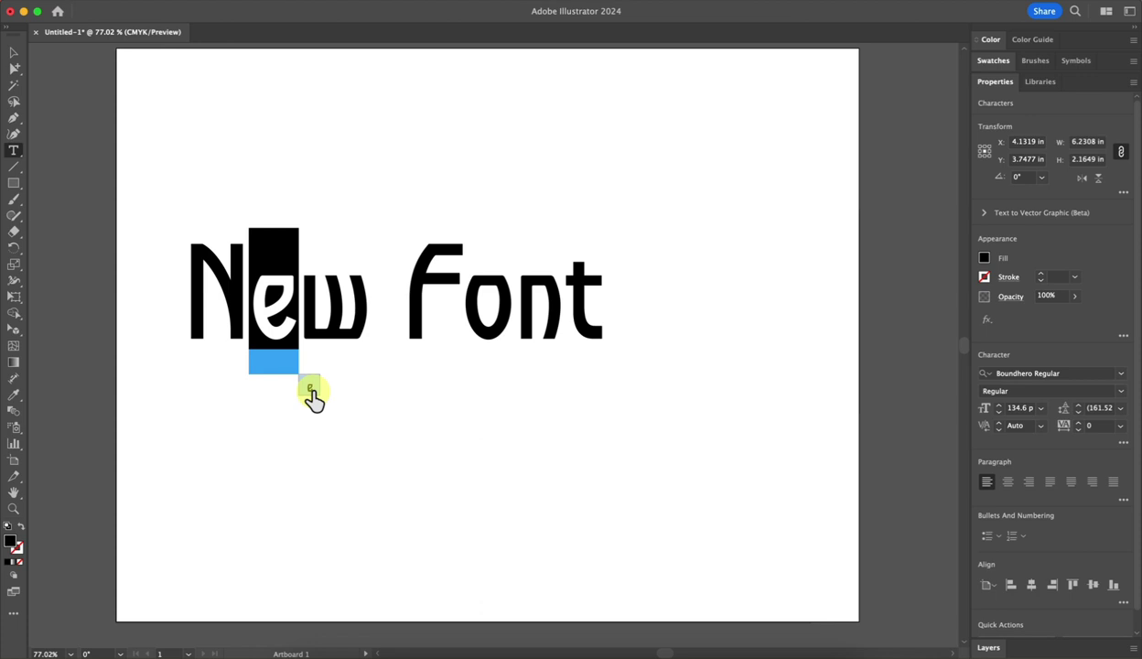
Try alternate glyphs for the e and restore a plain F in 'New Font'
click(310, 390)
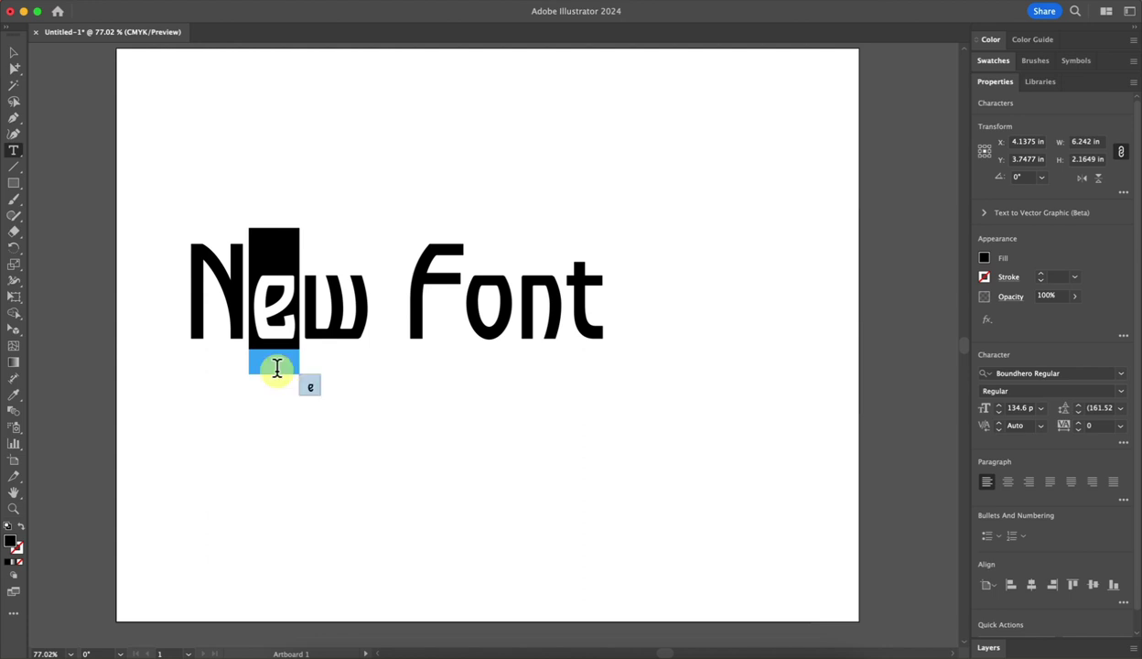
click(311, 396)
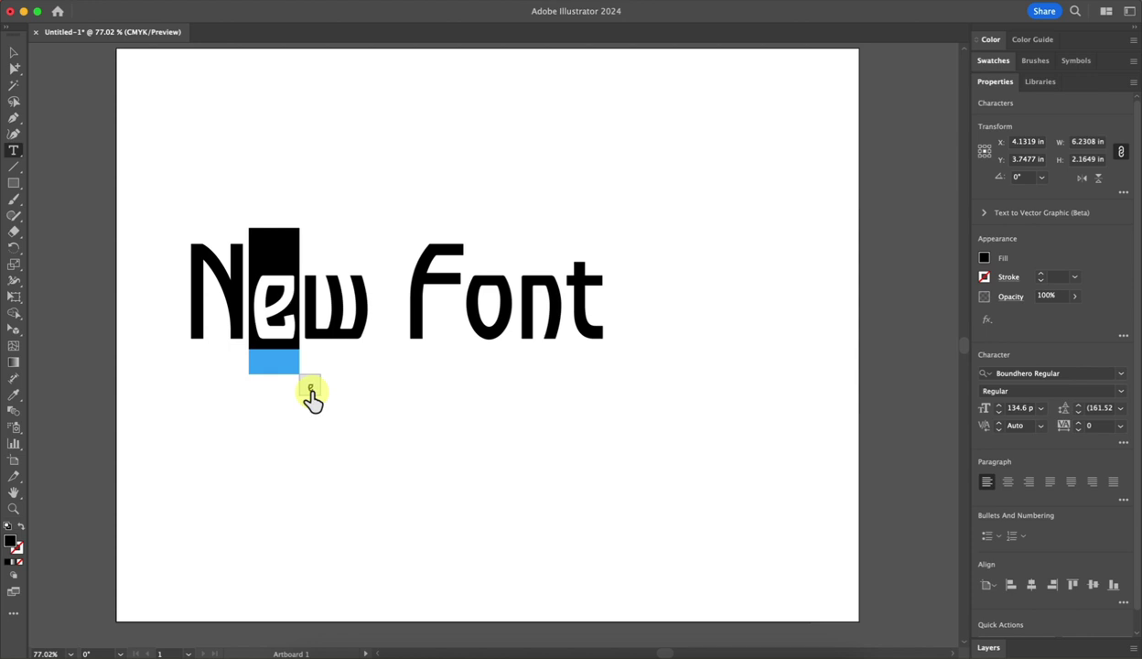
drag(329, 326, 439, 319)
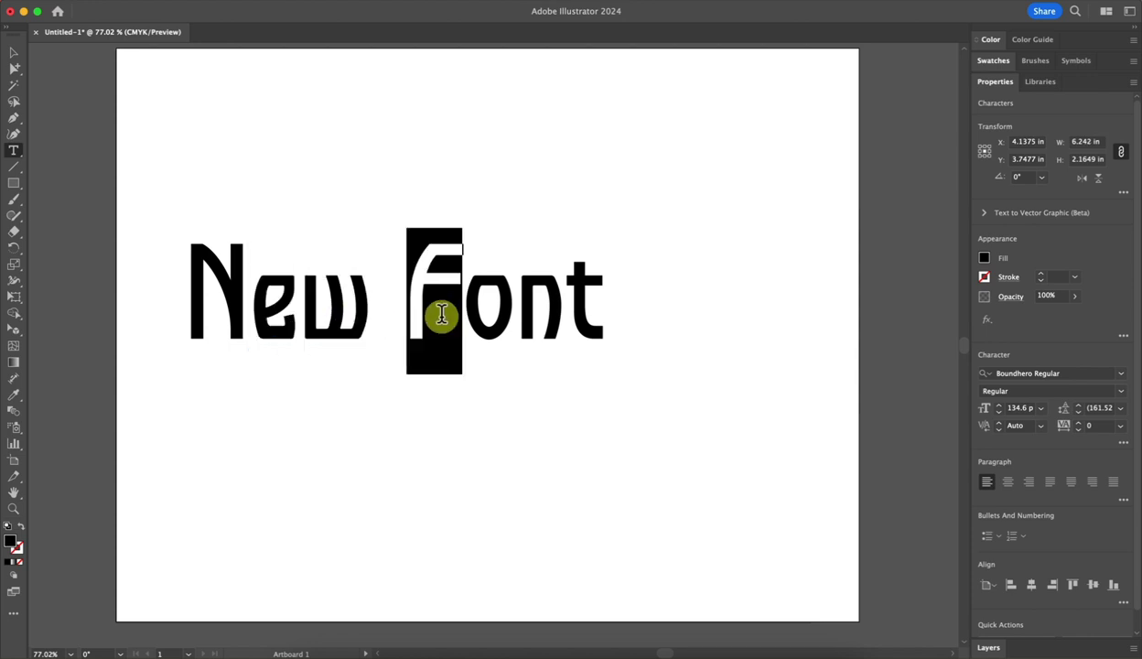
click(477, 388)
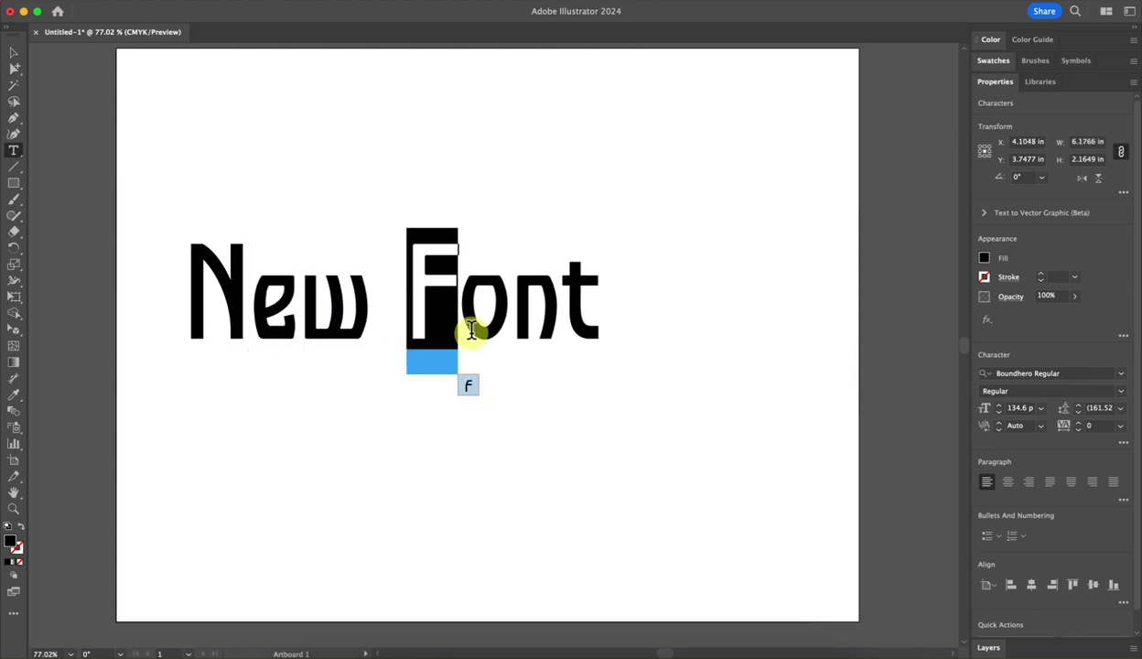
mouse_move(469, 330)
mouse_down()
mouse_move(548, 327)
mouse_move(464, 317)
mouse_up()
drag(565, 314, 594, 316)
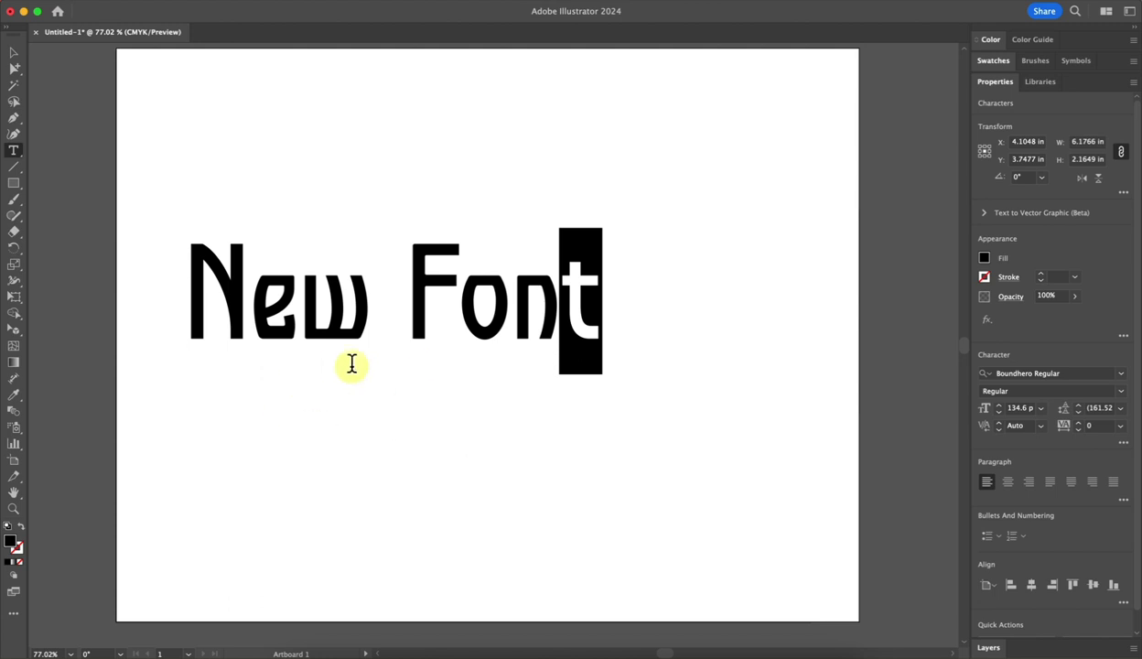
Move the New Font text right toward the artboard centre
click(14, 52)
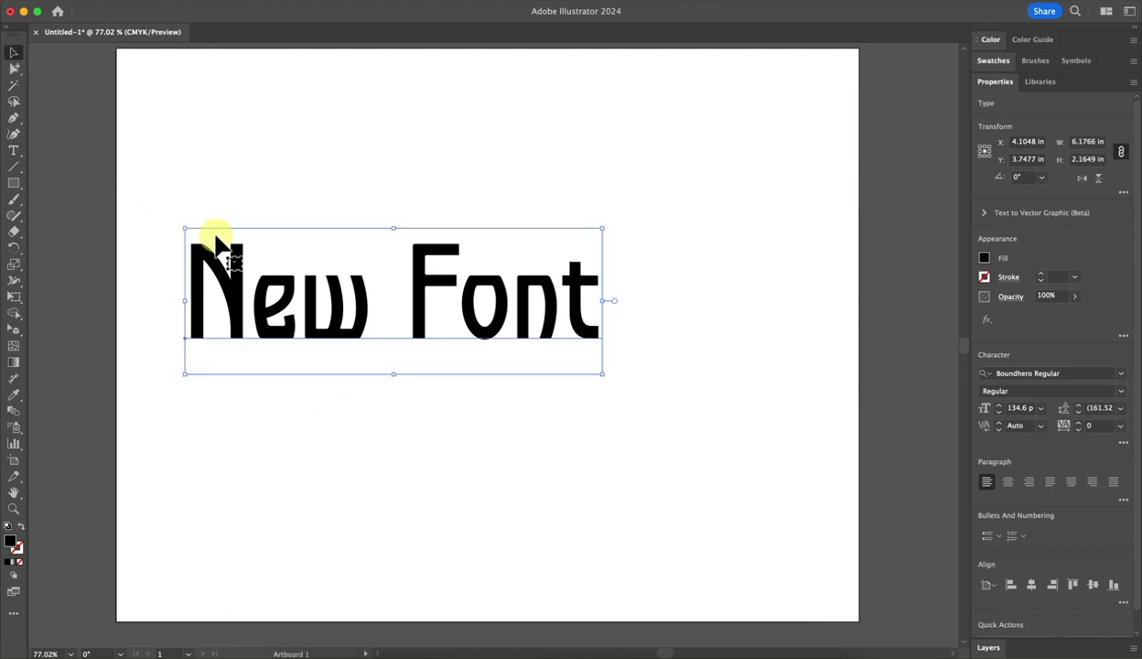
drag(282, 325, 374, 322)
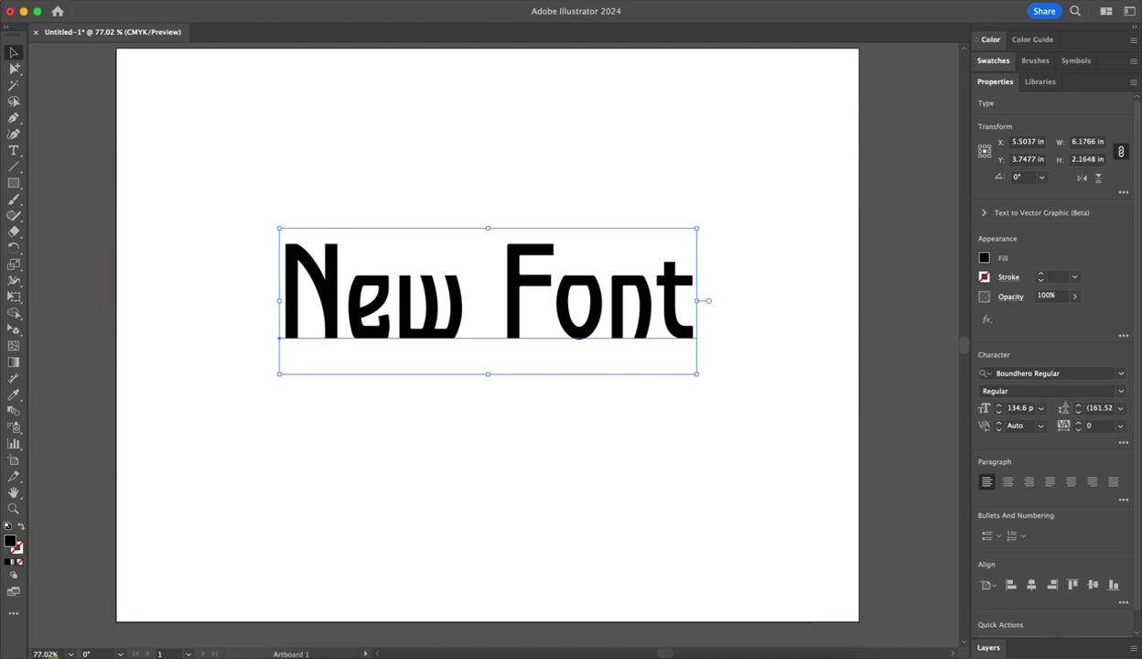
click(320, 653)
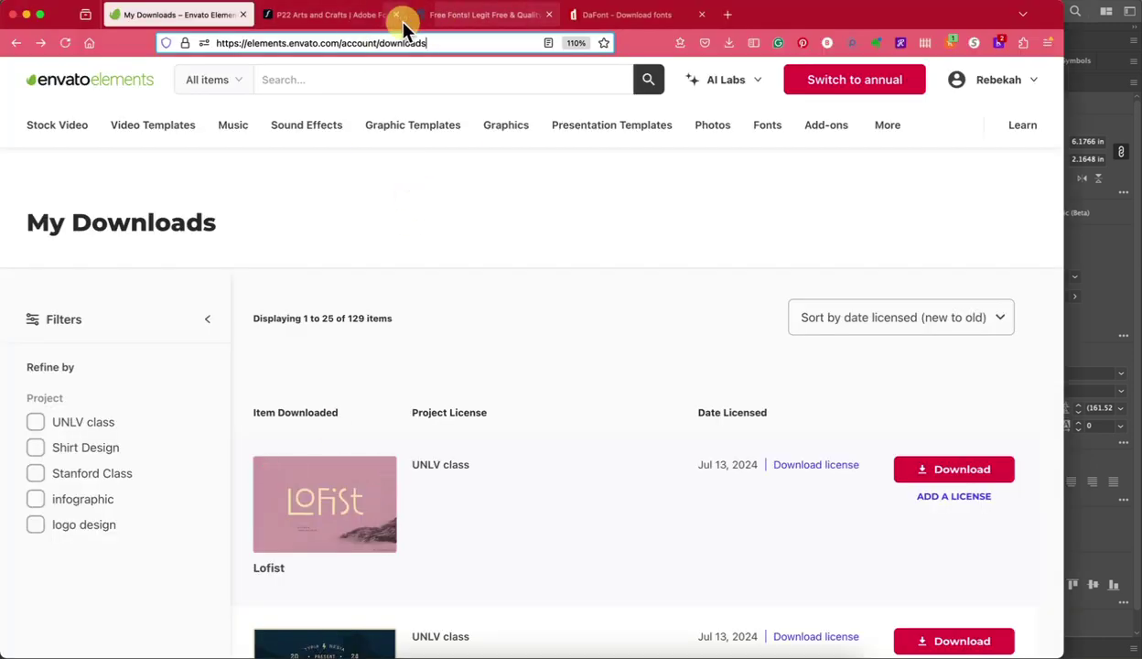
Search Font Squirrel for 'ARTS and crafts' fonts
click(352, 20)
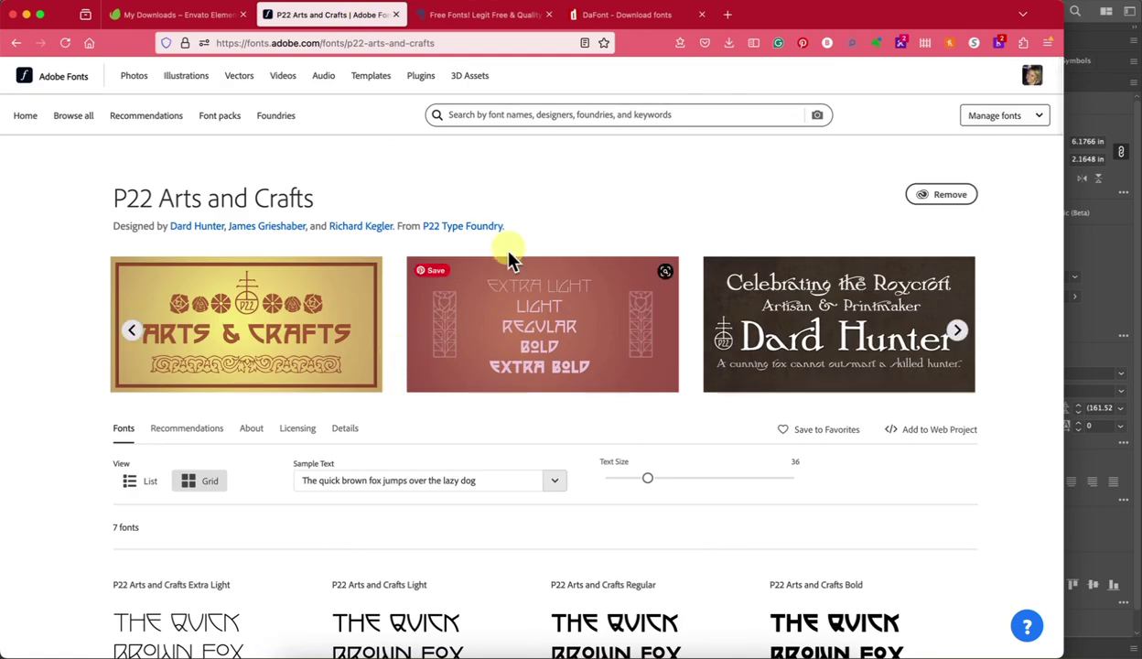
click(497, 18)
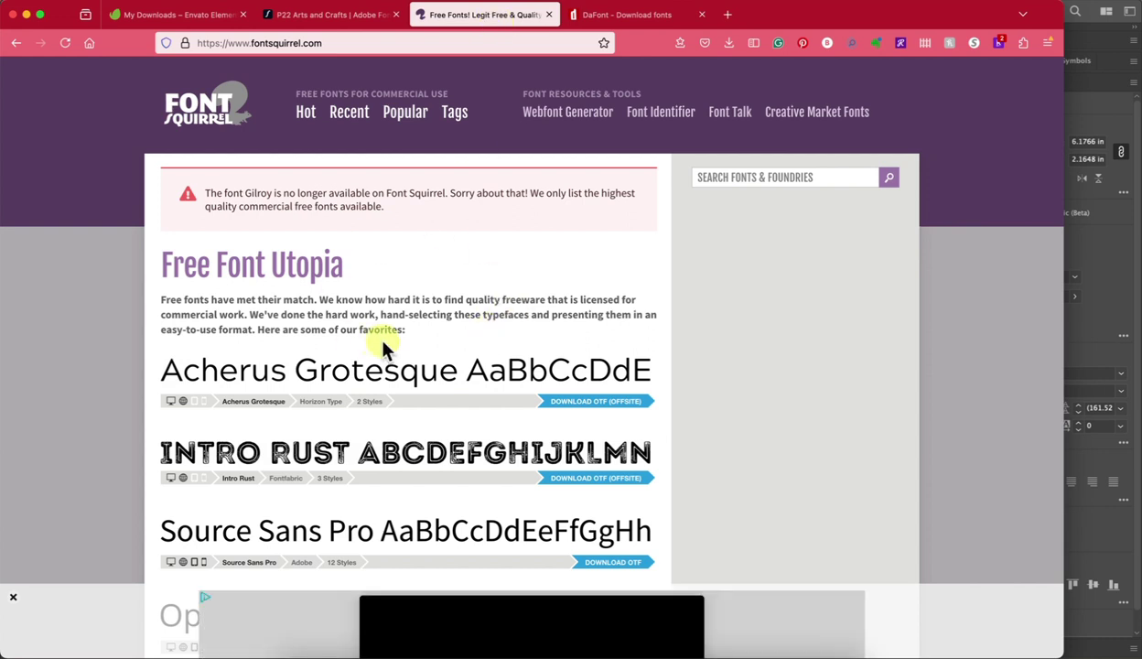
click(721, 177)
text(ARTS)
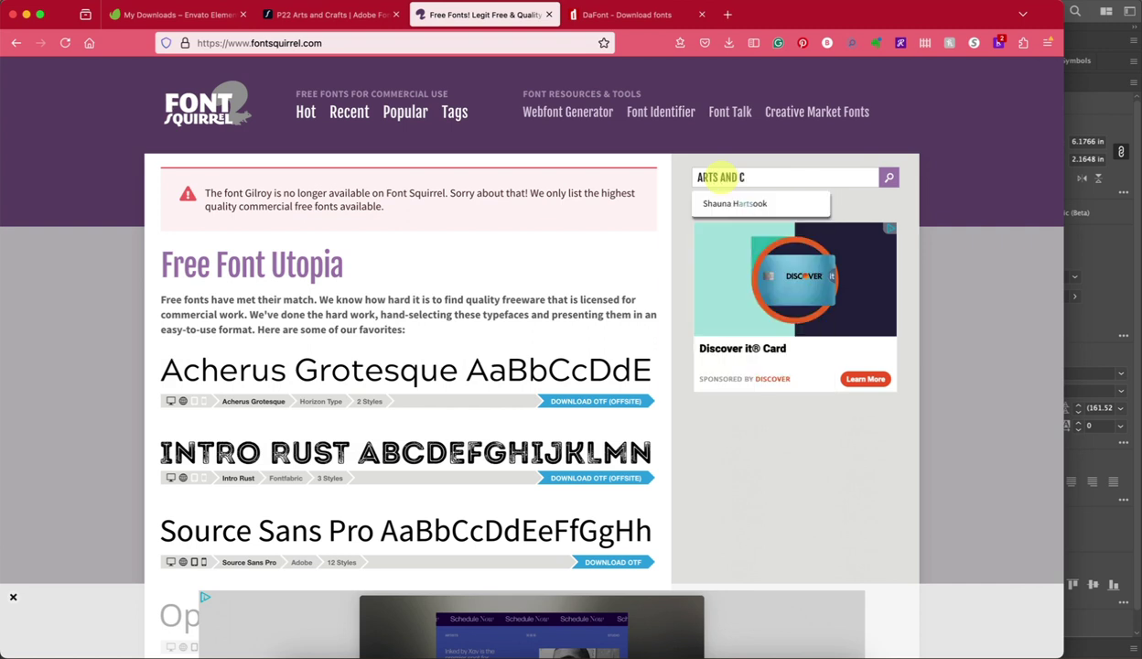
text( and crafts)
key(Return)
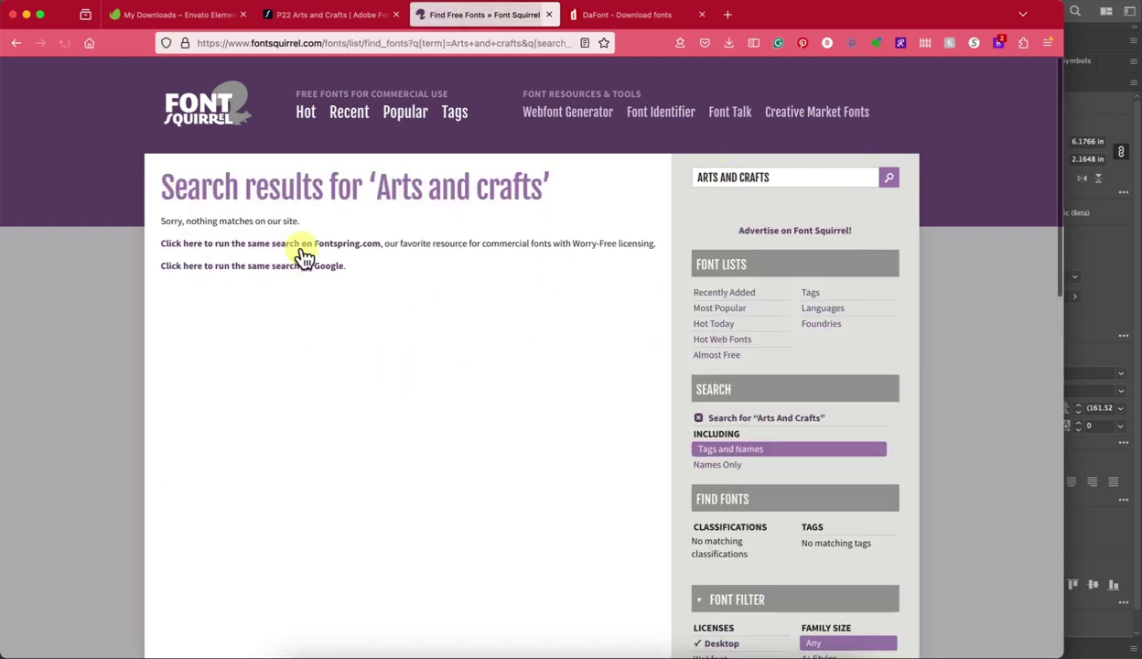
Change the Font Squirrel search to 'art deco' and view the results
drag(779, 180, 730, 178)
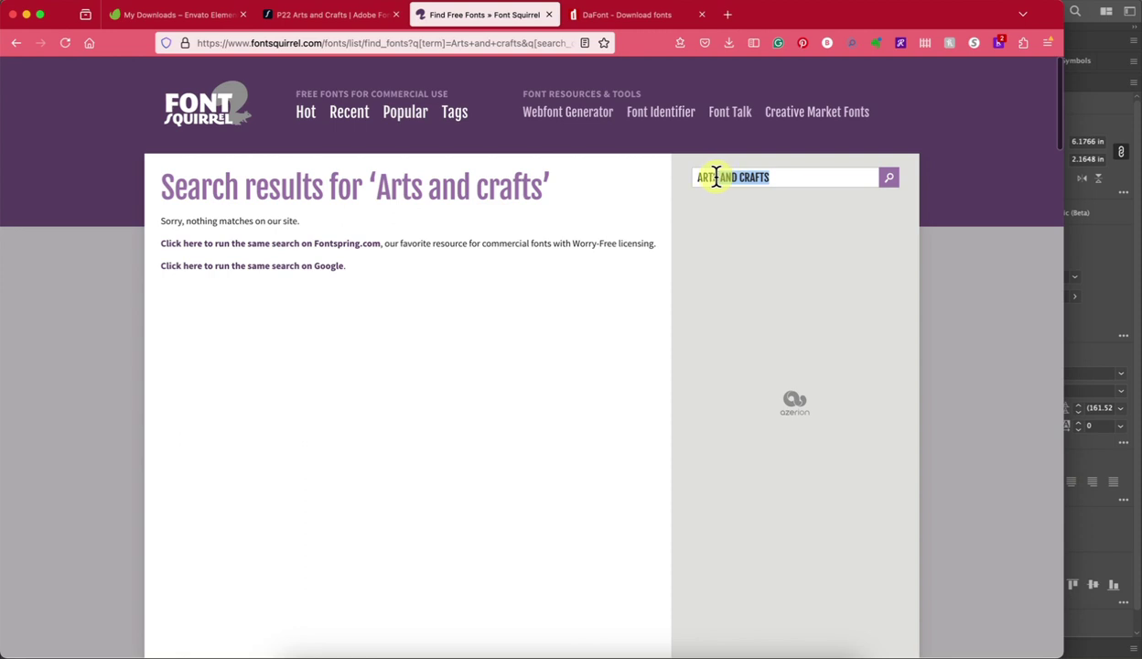
key(BackSpace)
text(DE)
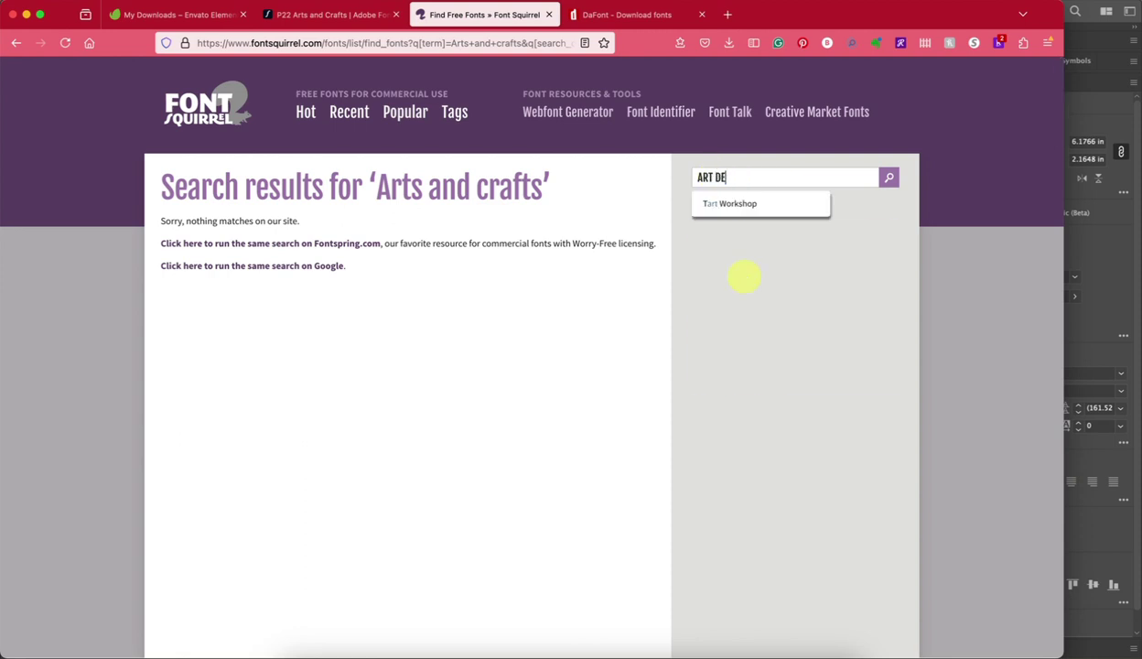
text(CO)
key(Return)
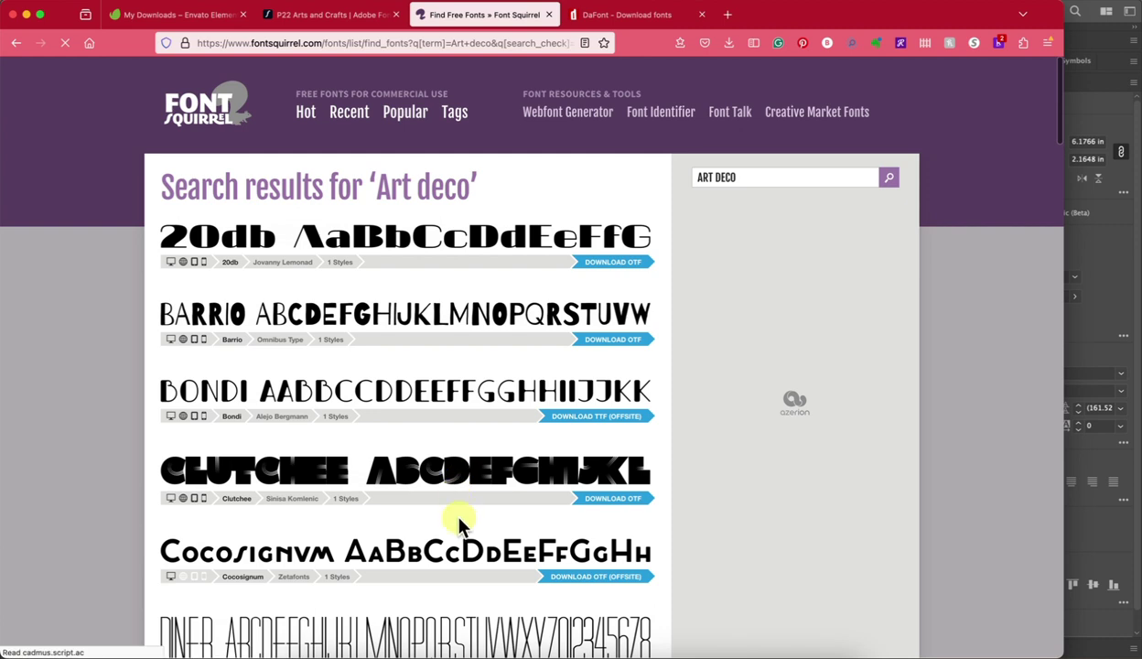
scroll(460, 524, down, 5)
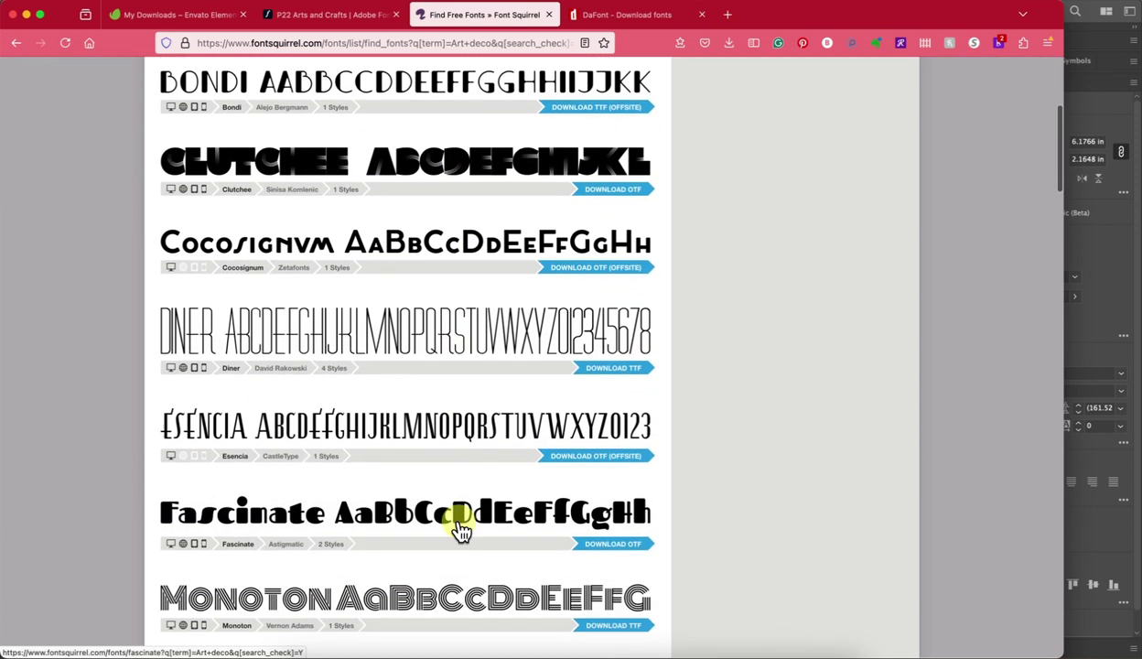
scroll(460, 529, down, 3)
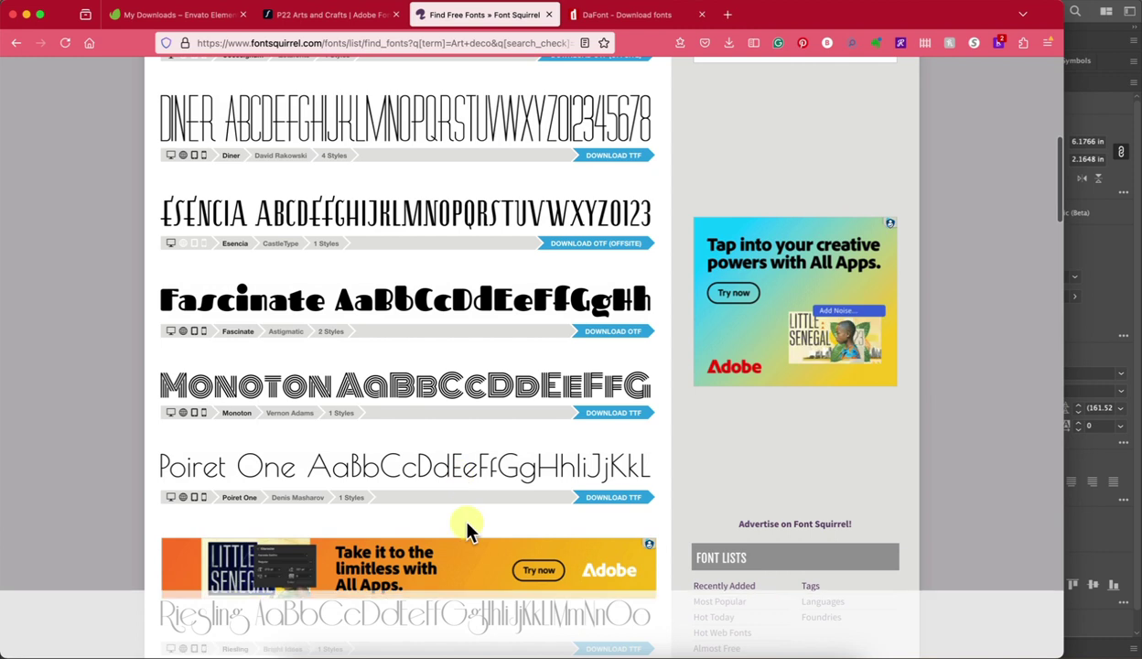
scroll(467, 529, down, 4)
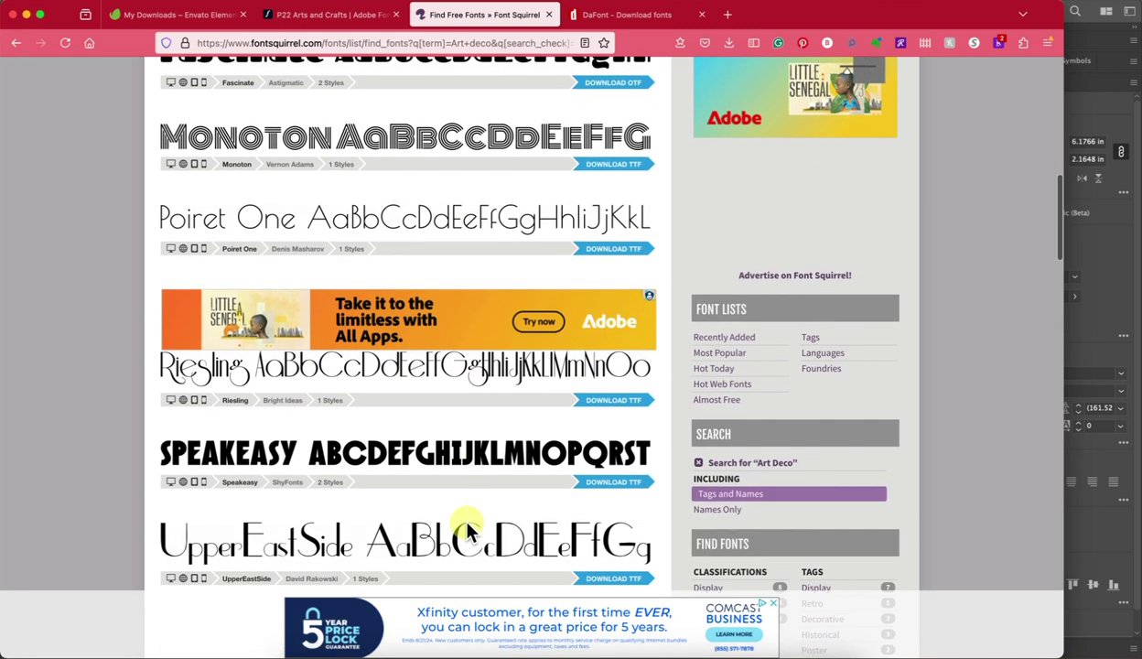
scroll(467, 530, down, 3)
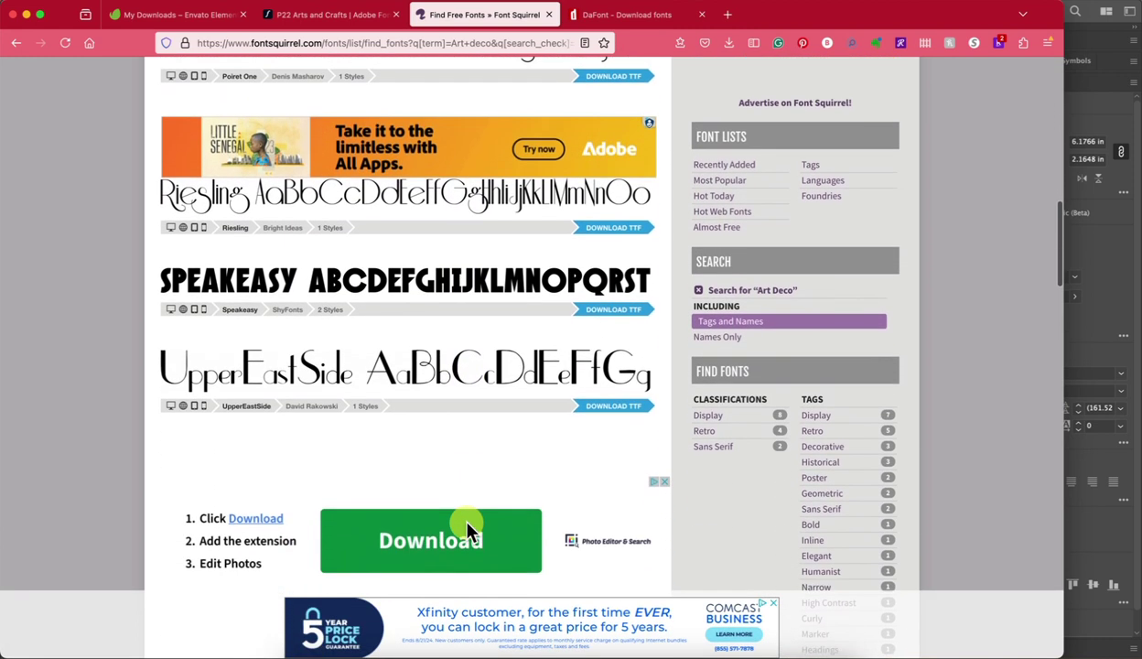
scroll(467, 529, up, 2)
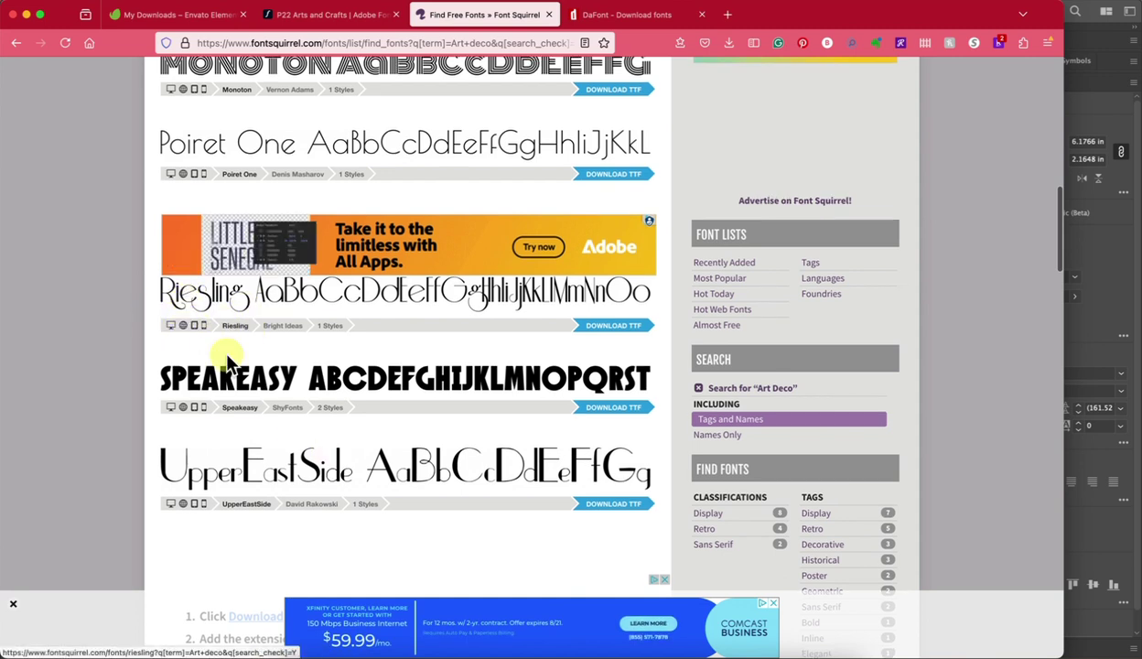
scroll(377, 492, up, 2)
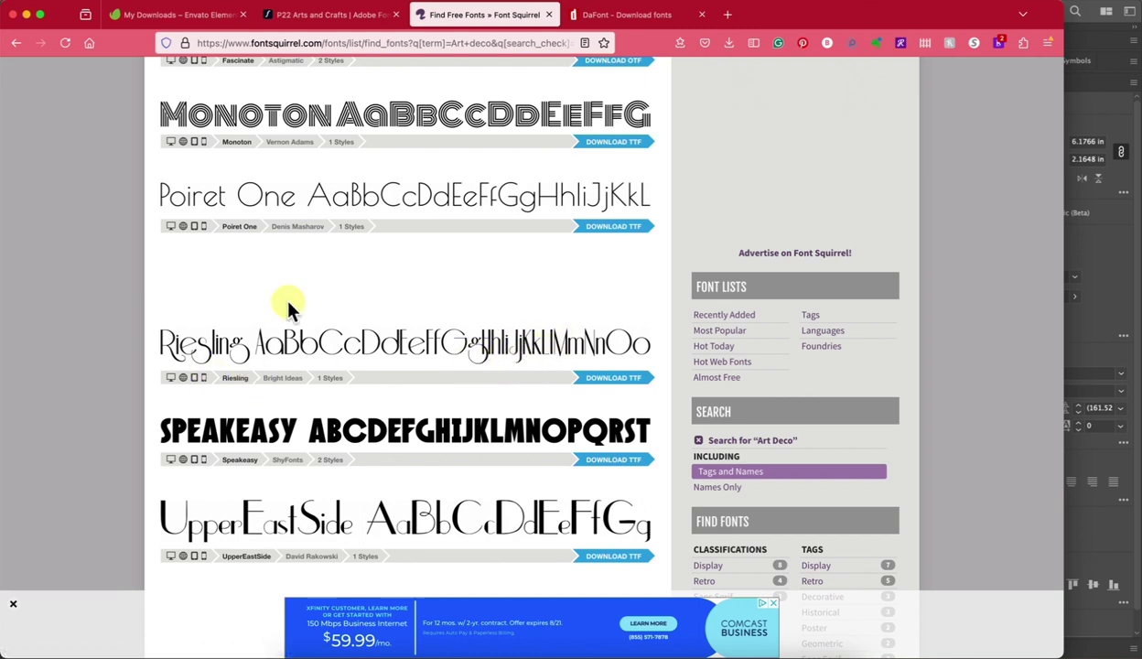
scroll(287, 308, up, 5)
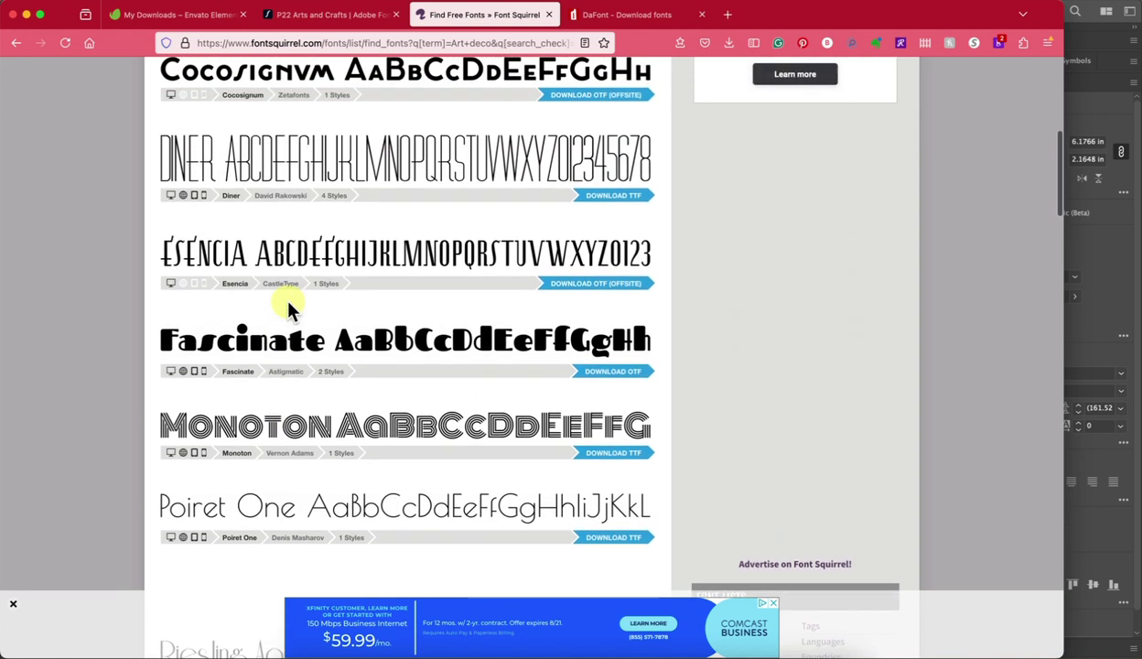
scroll(287, 308, up, 8)
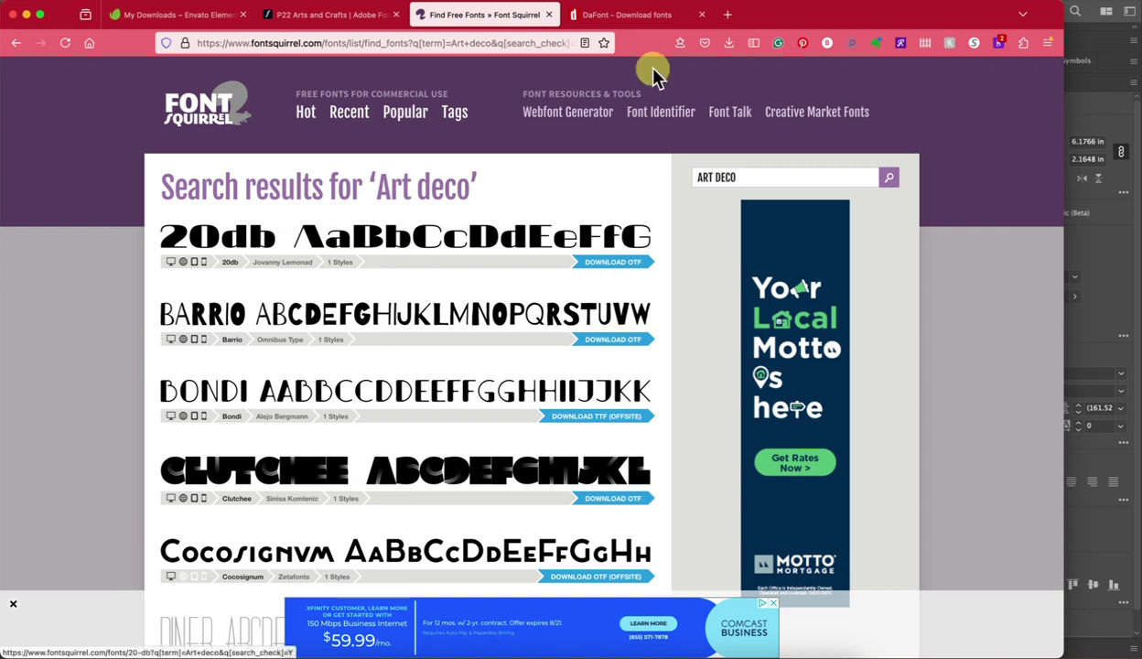
click(632, 17)
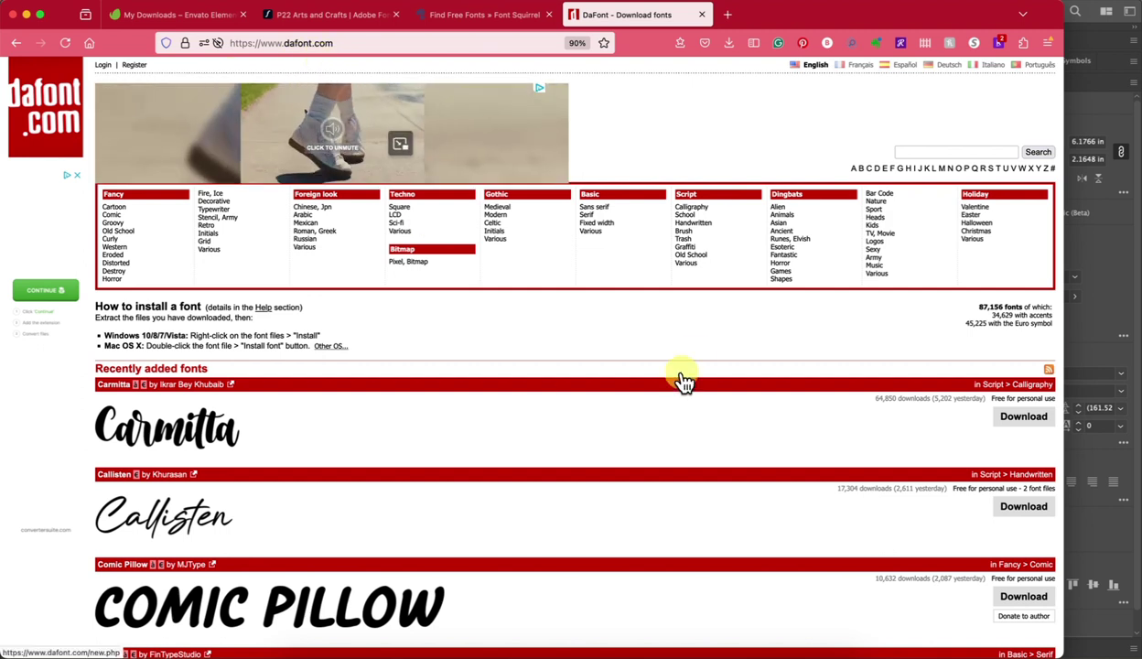
Search DaFont for 'arts and crafts', finding Dyer Arts and Crafts, then return to Illustrator
click(907, 151)
text(arts)
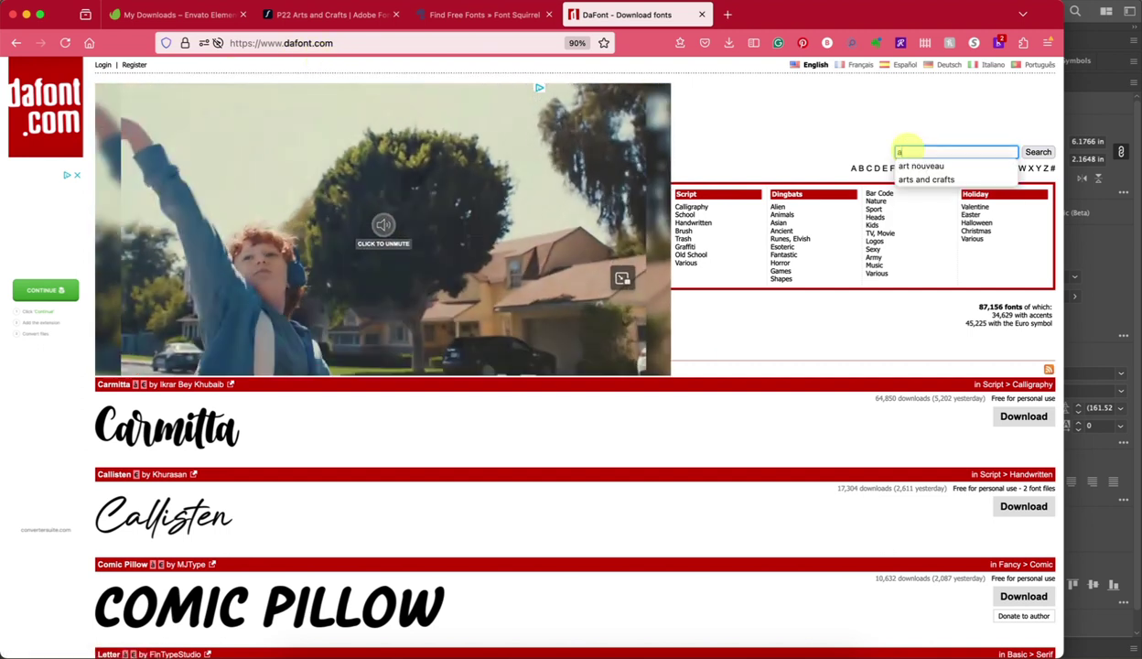
text(crafts)
key(Return)
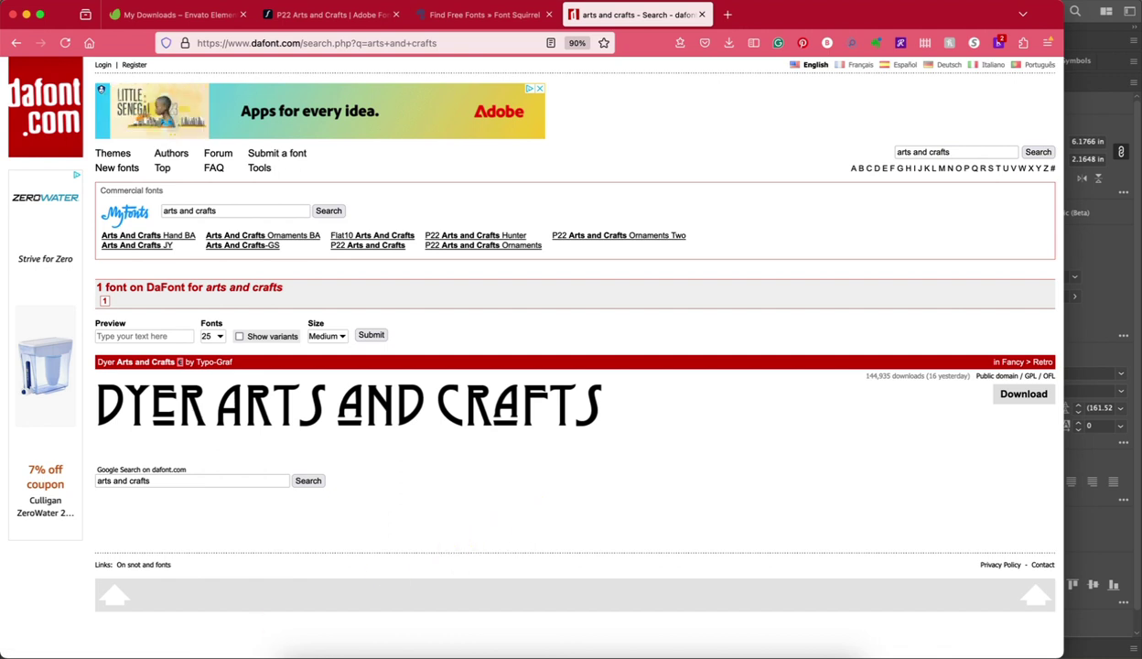
key(super+Tab)
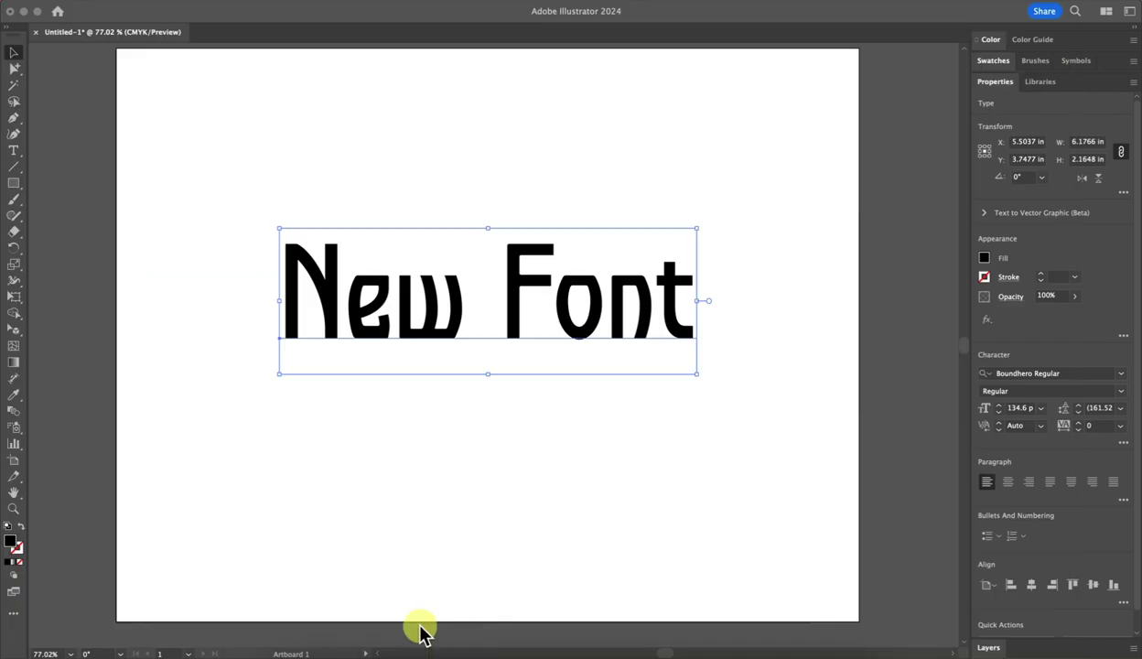